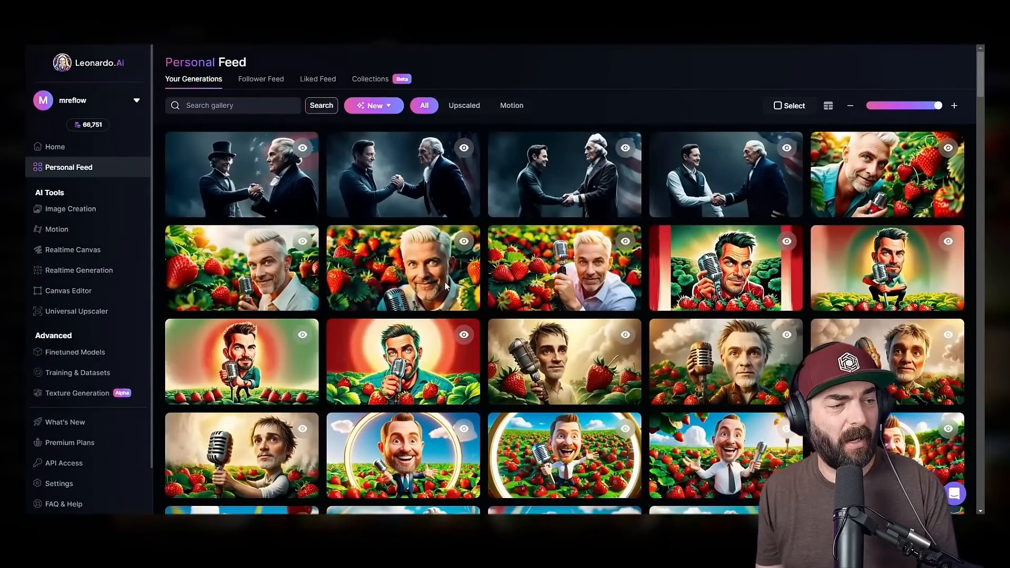
Step: Open Leonardo.Ai's image creation page and examine the platform presets and the available preset styles
click(57, 210)
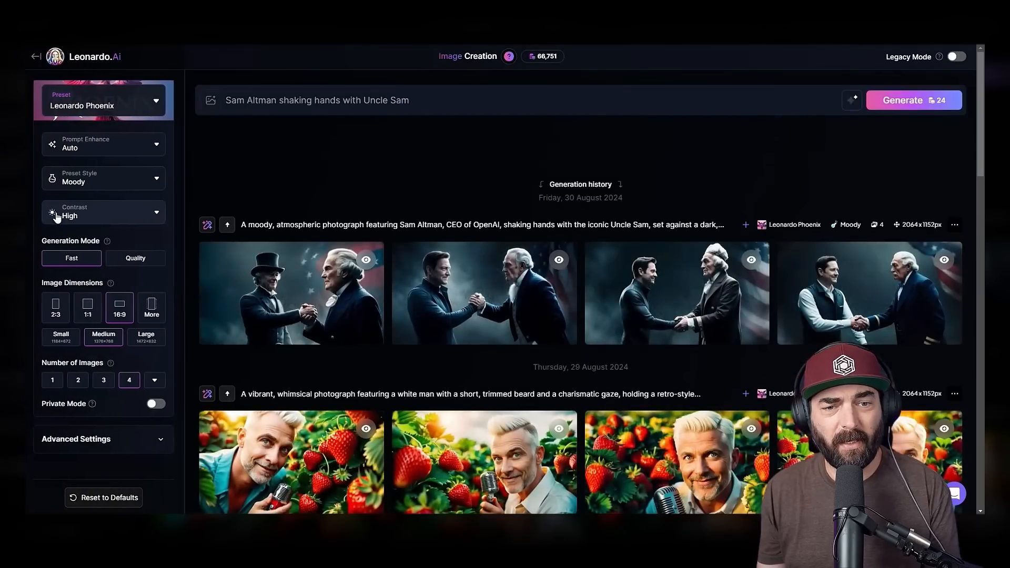
click(150, 101)
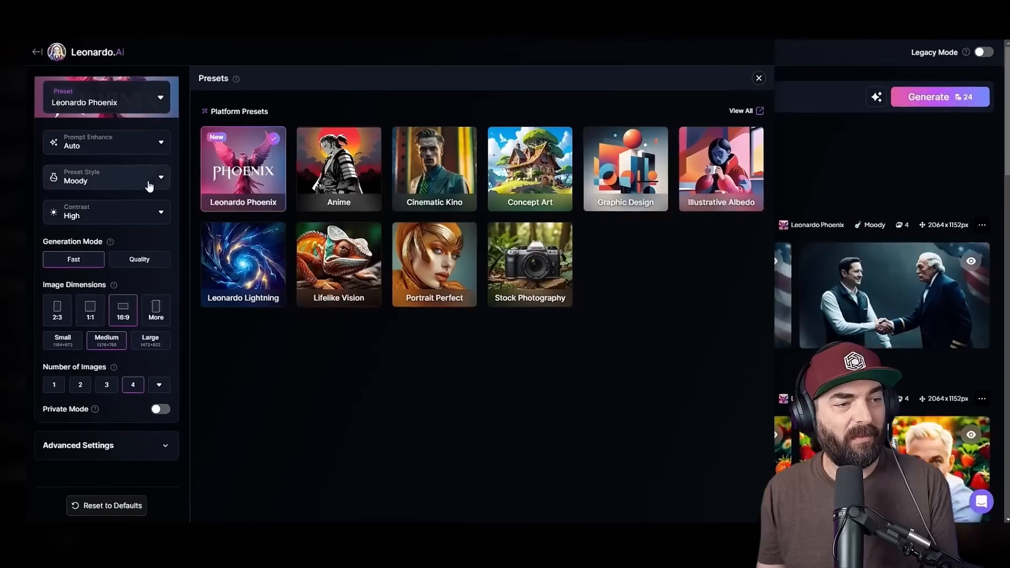
click(151, 185)
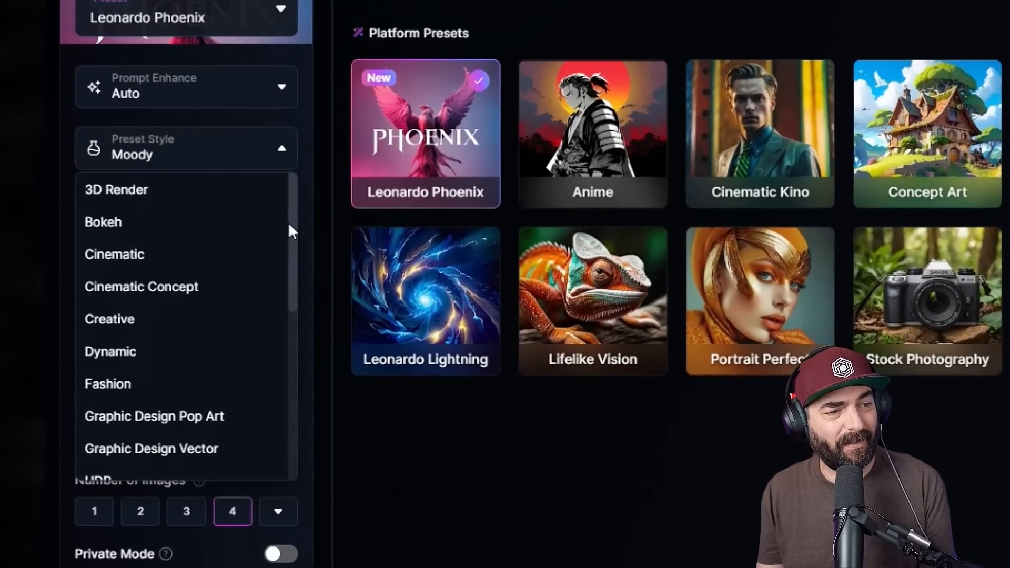
drag(294, 226, 289, 426)
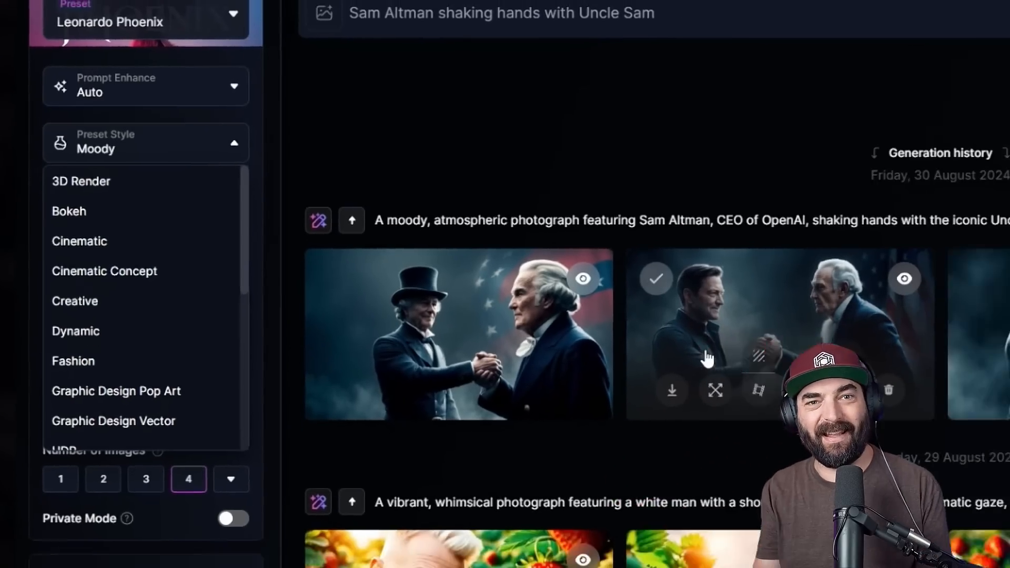
Step: Examine the earlier generations in the generation history and the preset style used for each set
scroll(310, 281, down, 6)
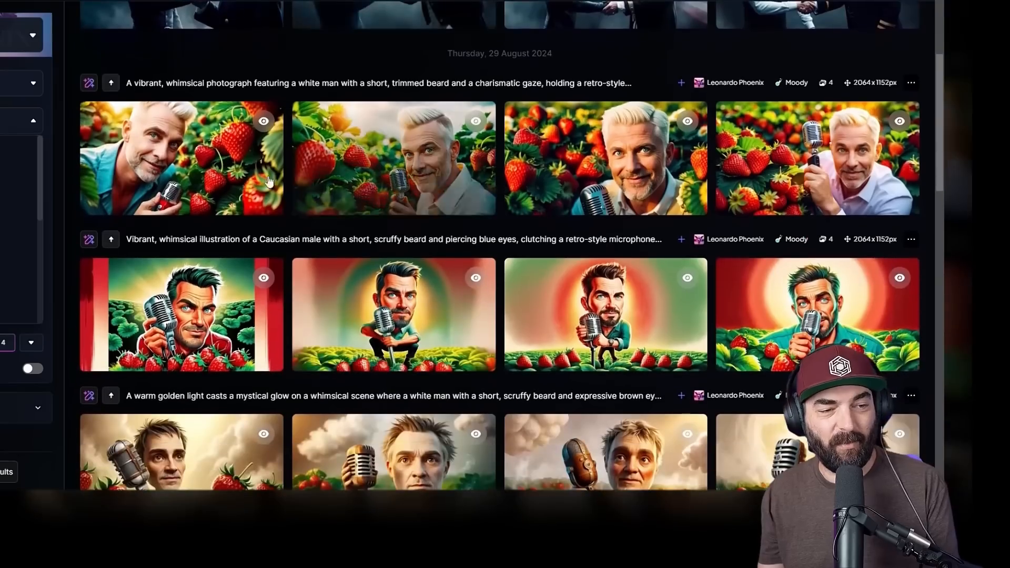
mouse_move(803, 202)
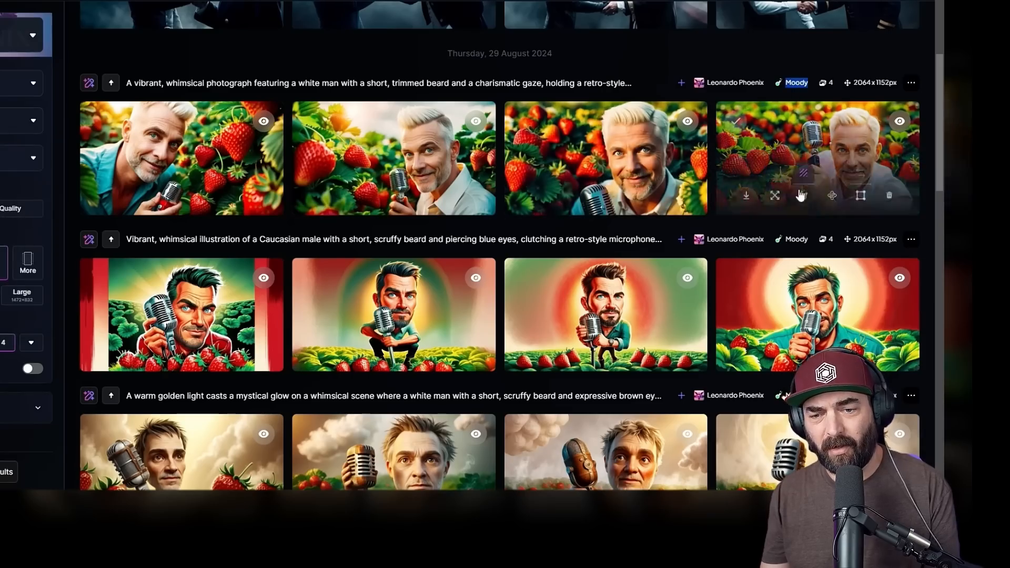
scroll(808, 234, down, 7)
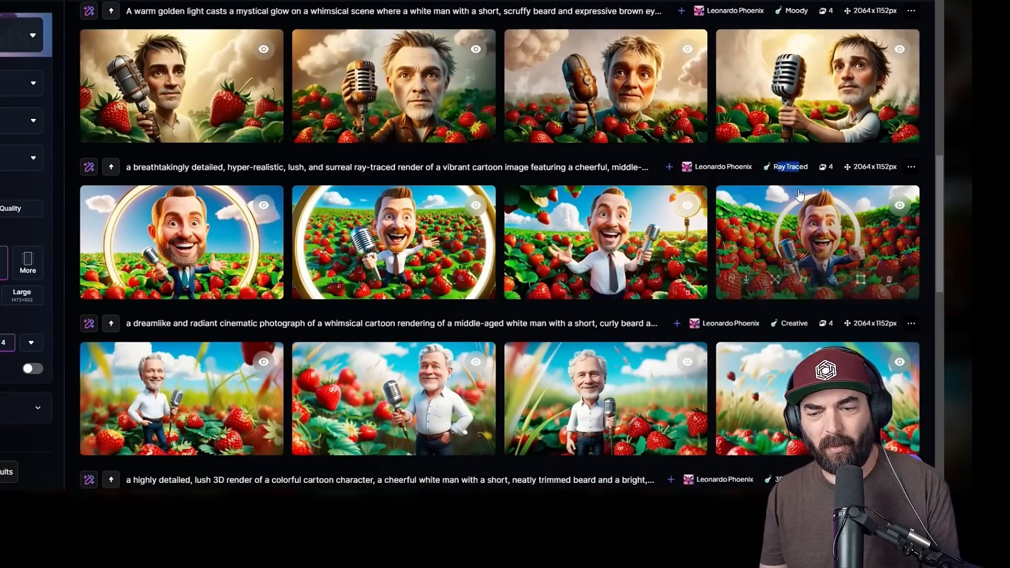
scroll(795, 166, down, 4)
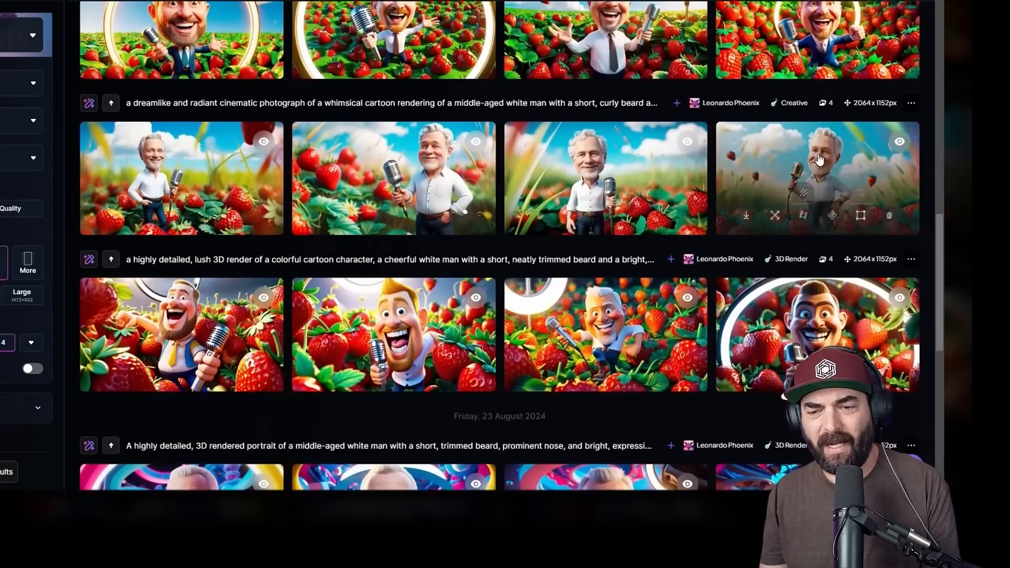
scroll(799, 237, down, 7)
scroll(798, 285, up, 6)
scroll(798, 286, up, 15)
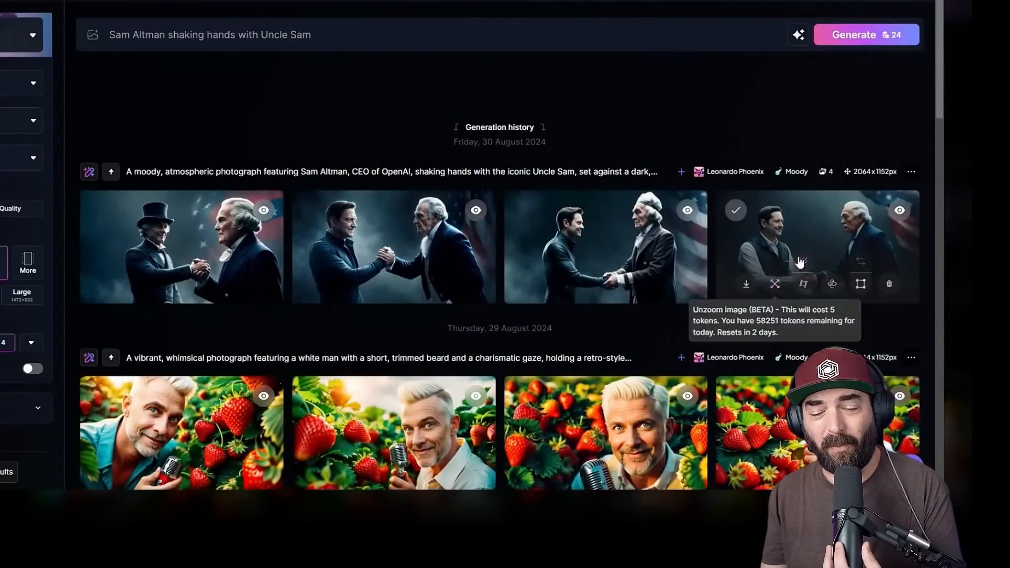
scroll(782, 291, down, 5)
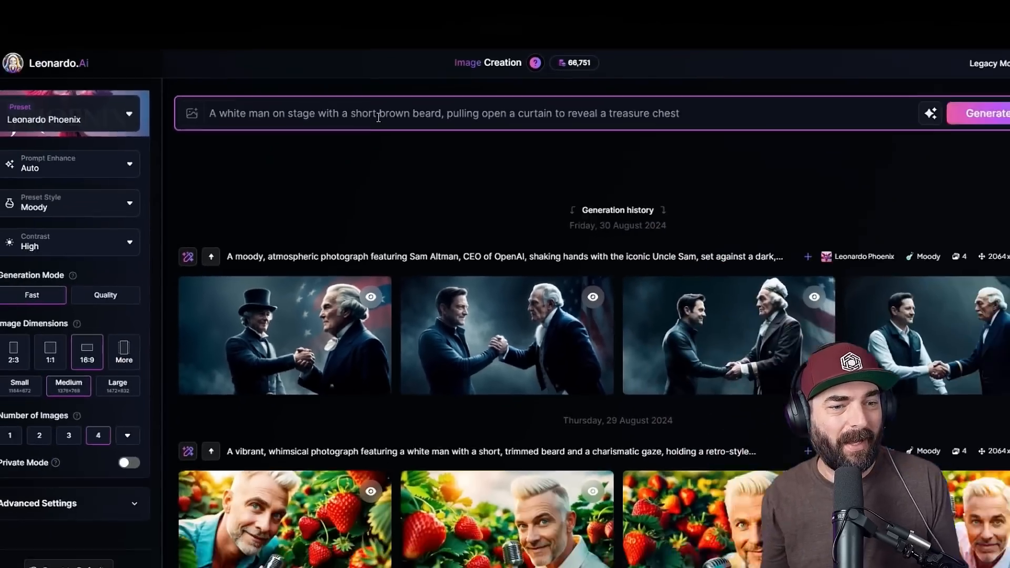
Step: Generate images for the prompt about a bearded man on stage revealing a treasure chest, and download the one with him leaning over the open chest
scroll(835, 531, down, 15)
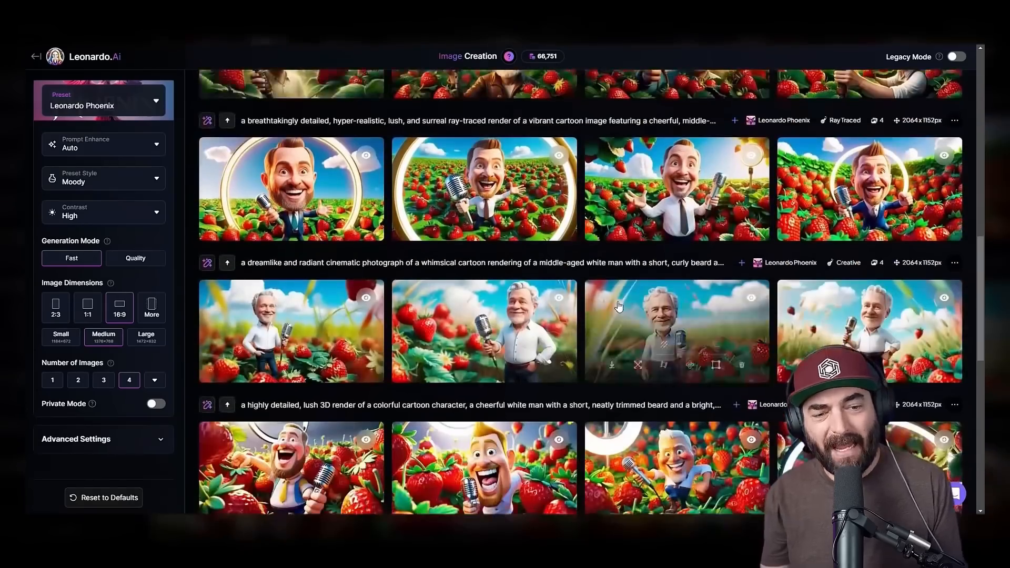
scroll(619, 306, down, 10)
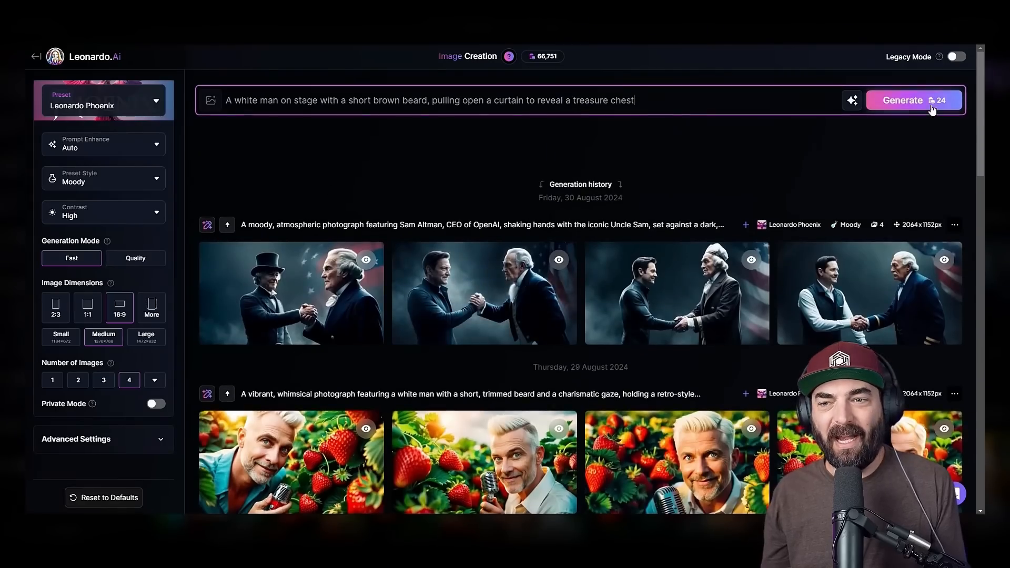
click(932, 108)
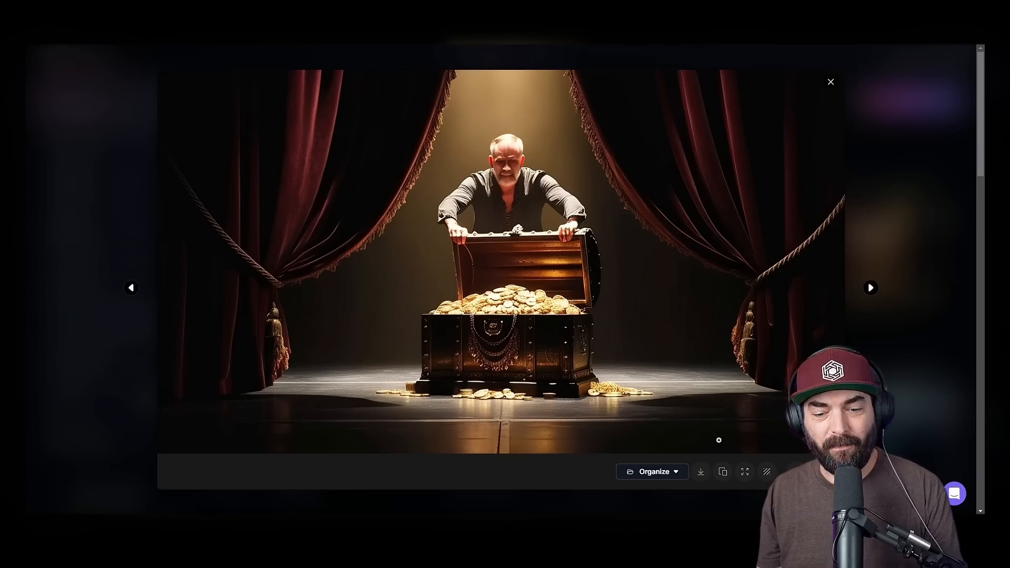
click(700, 472)
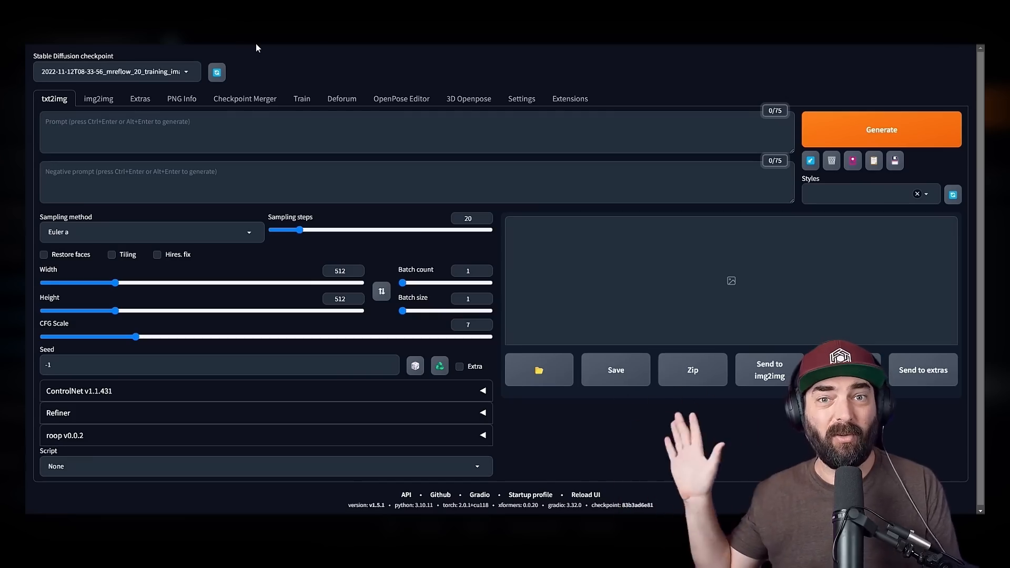
Step: Switch to the Stable Diffusion web UI and load the treasure chest image into img2img's Inpaint mode, centring the man in the canvas
click(84, 101)
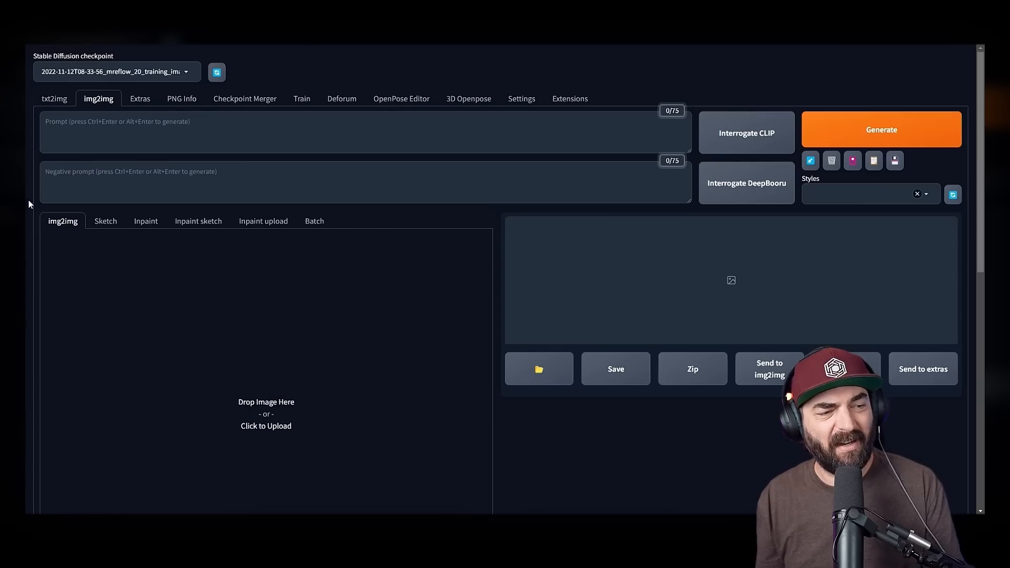
click(147, 224)
drag(321, 315, 313, 335)
scroll(613, 426, down, 2)
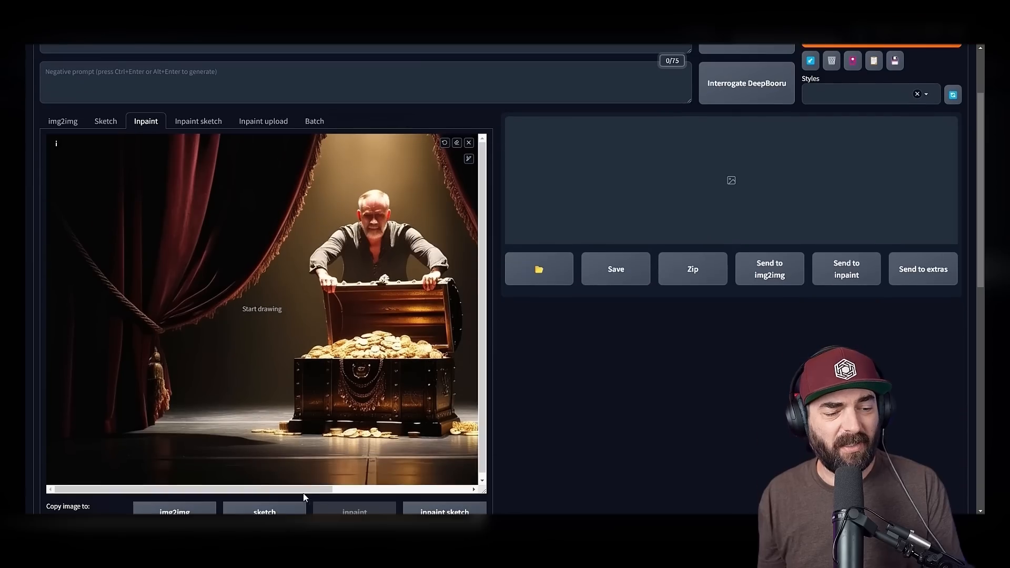
drag(304, 491, 347, 492)
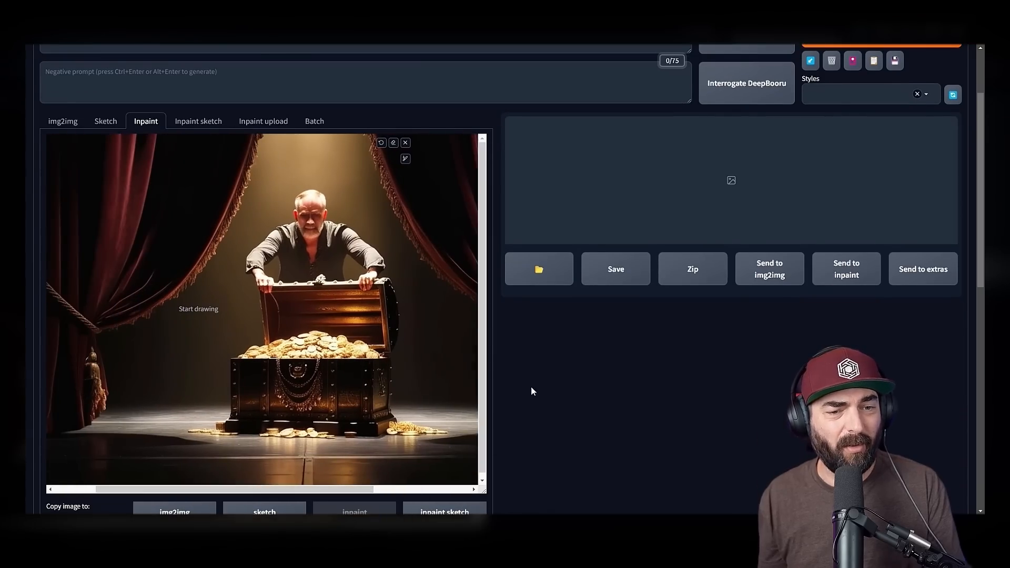
scroll(531, 386, up, 2)
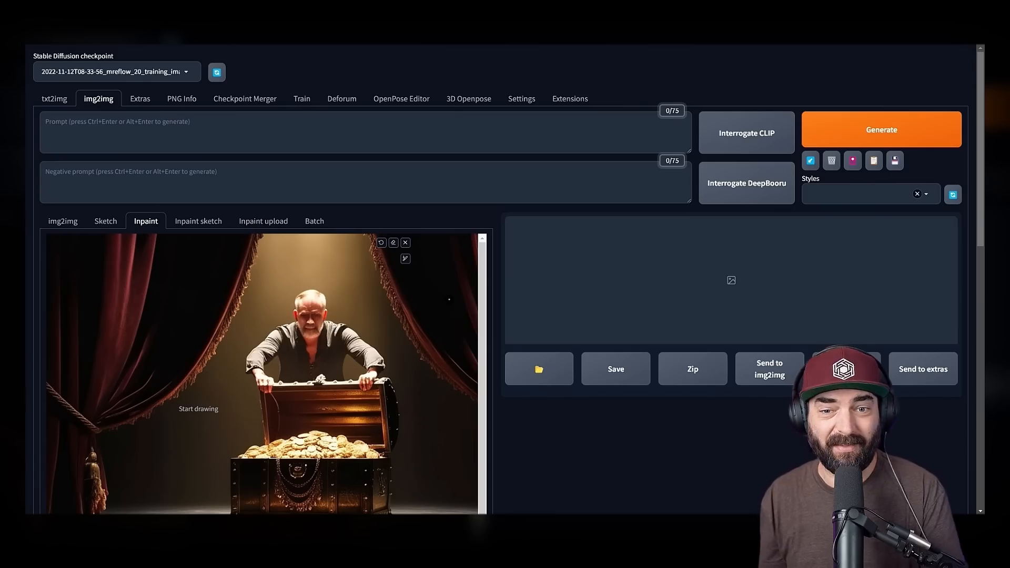
Step: Create a prompt from the loaded image with Interrogate CLIP and highlight its trailing artist and style terms
click(746, 133)
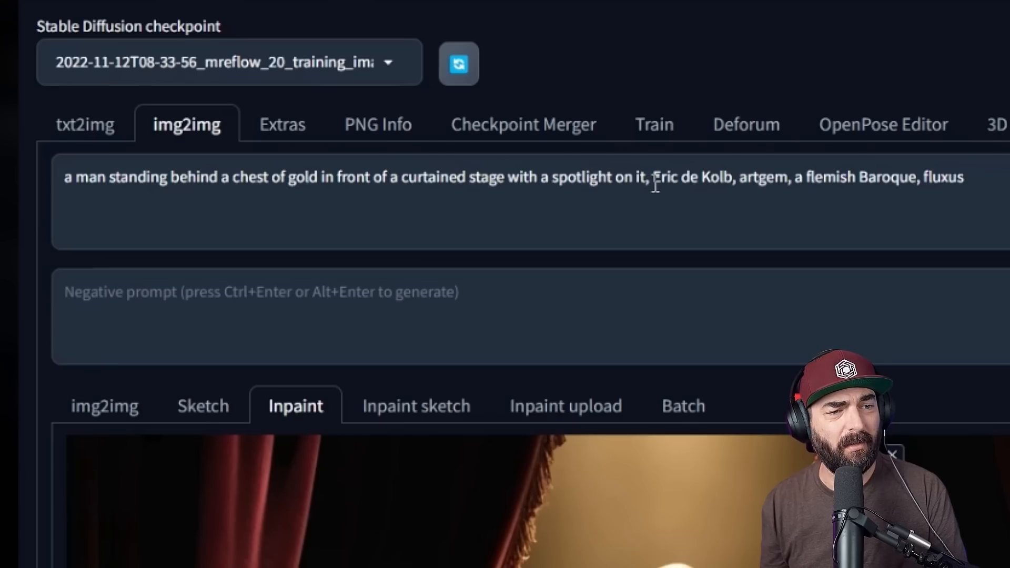
drag(654, 183, 1006, 173)
click(1006, 176)
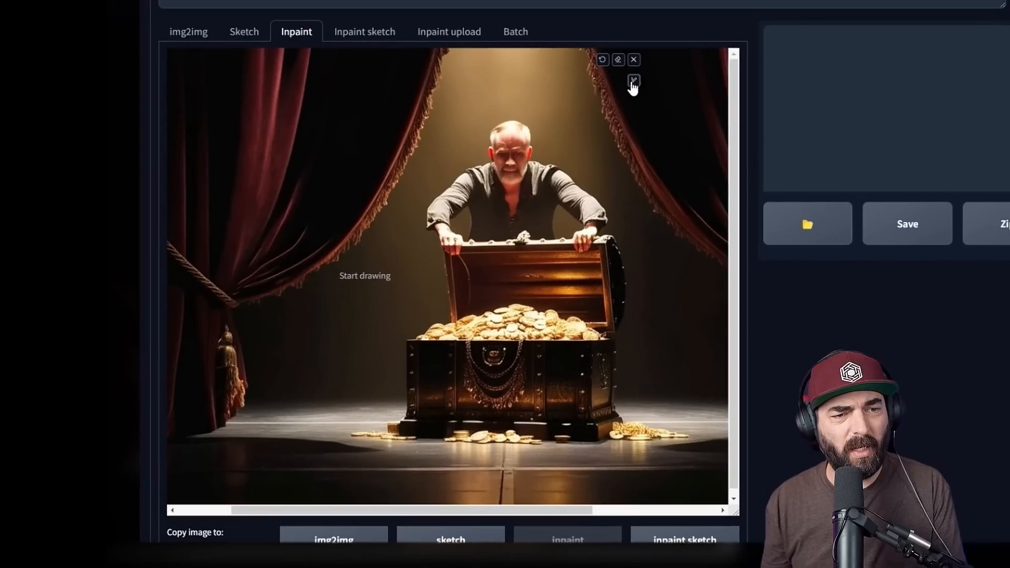
Step: Enlarge the inpaint brush and paint a mask covering the man's entire head
drag(571, 81, 586, 81)
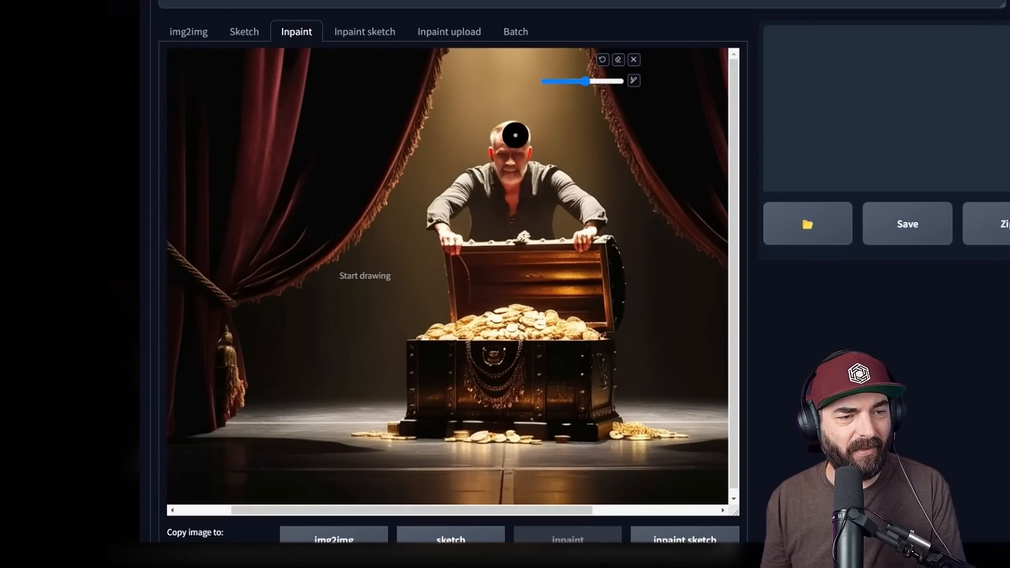
drag(516, 136, 498, 145)
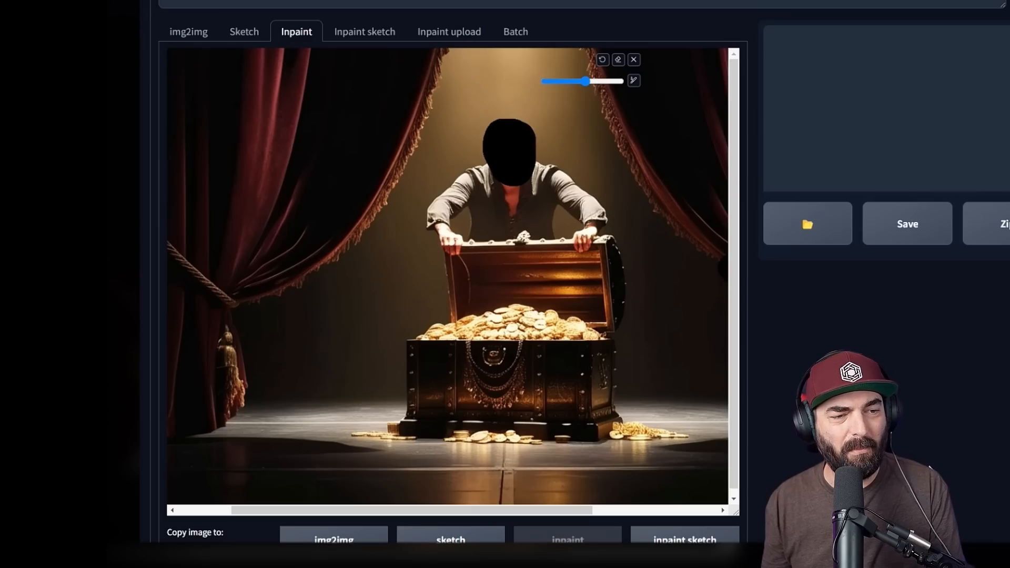
Step: Replace "a man" at the start of the prompt with "(dominiccooper person)"
scroll(575, 266, up, 2)
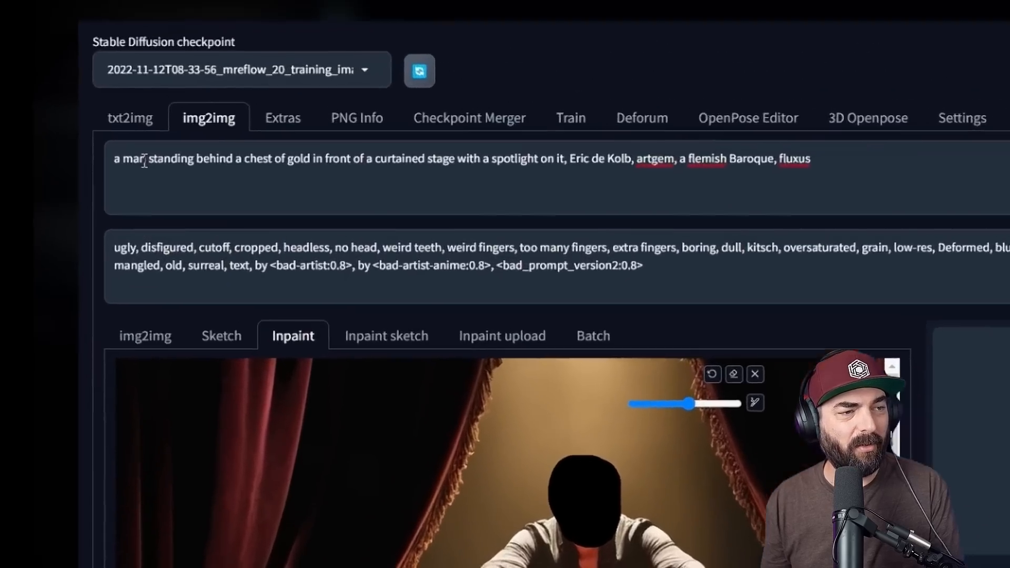
drag(188, 33, 165, 33)
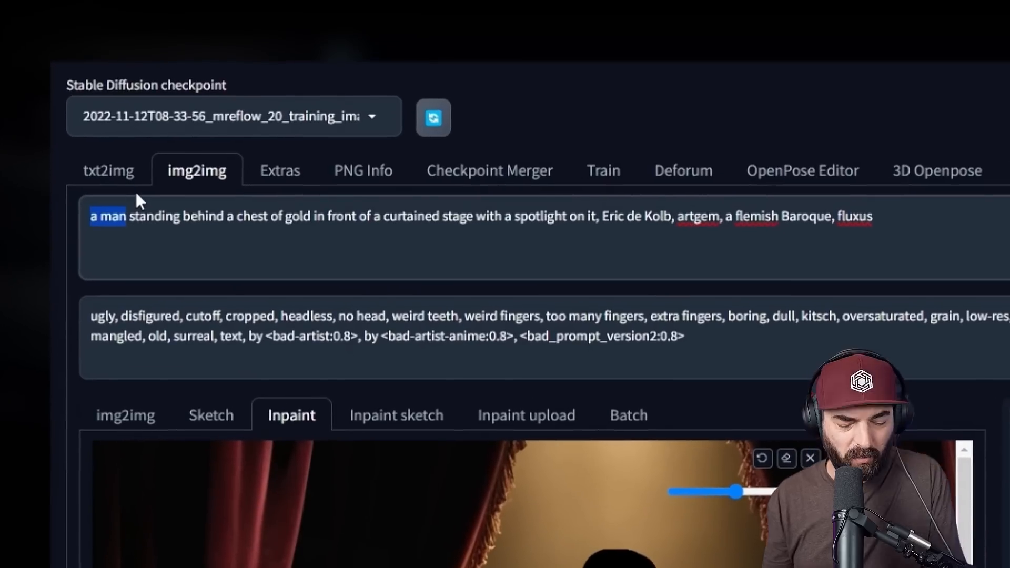
text((domini)
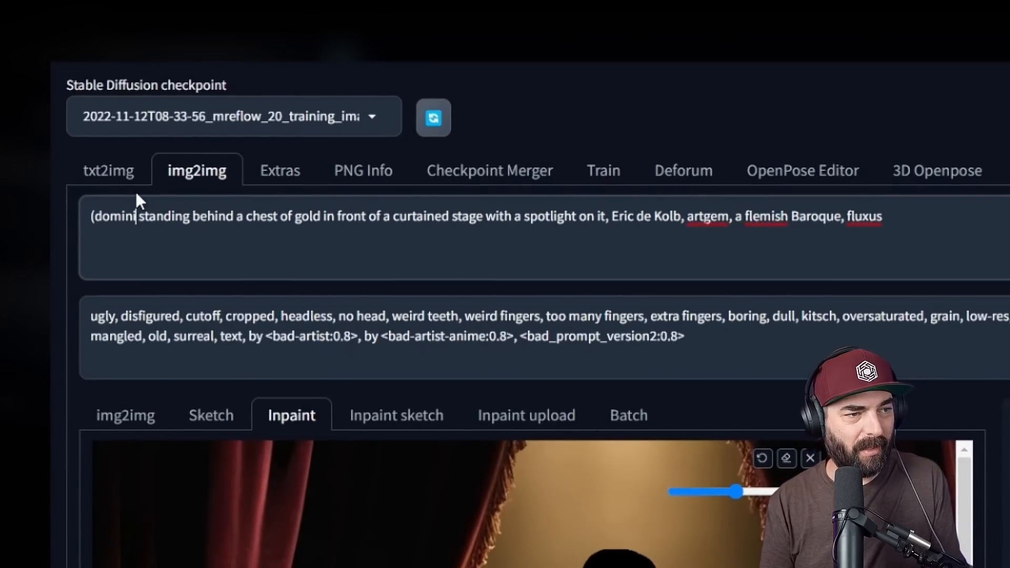
text(ccooper person))
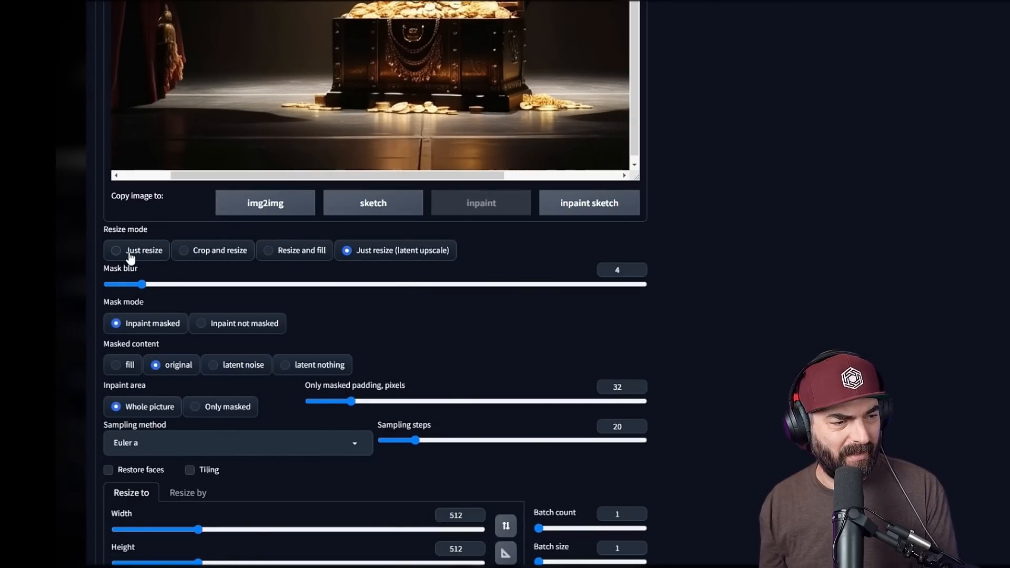
Step: Set the inpaint area to Only masked and the sampling steps to 40
scroll(134, 261, down, 2)
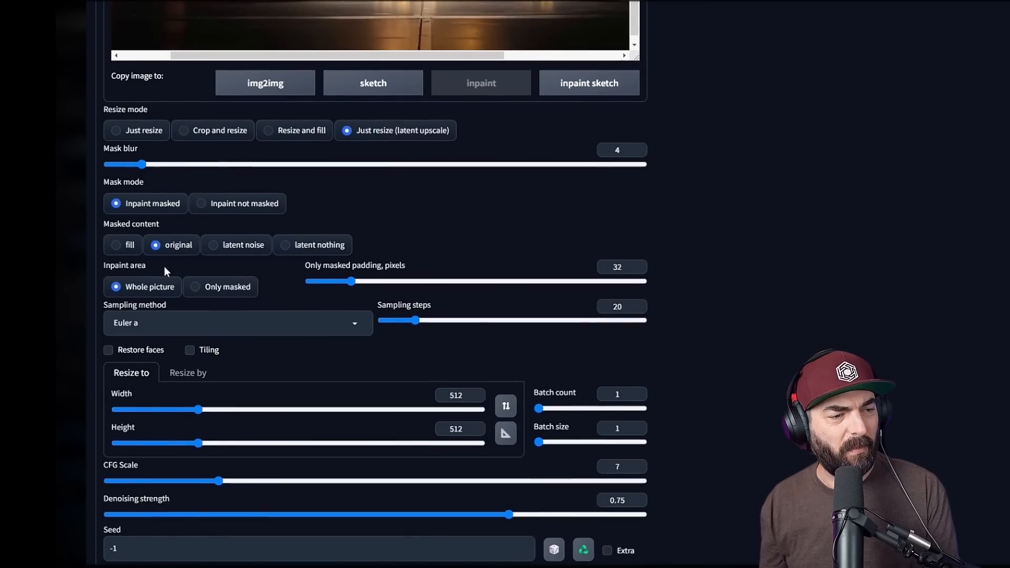
click(196, 287)
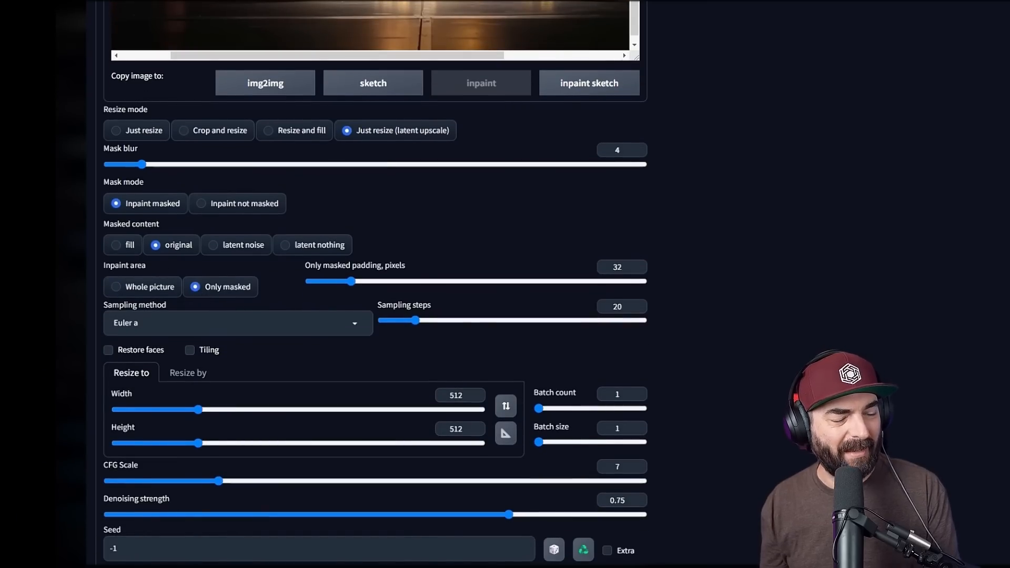
scroll(559, 216, up, 6)
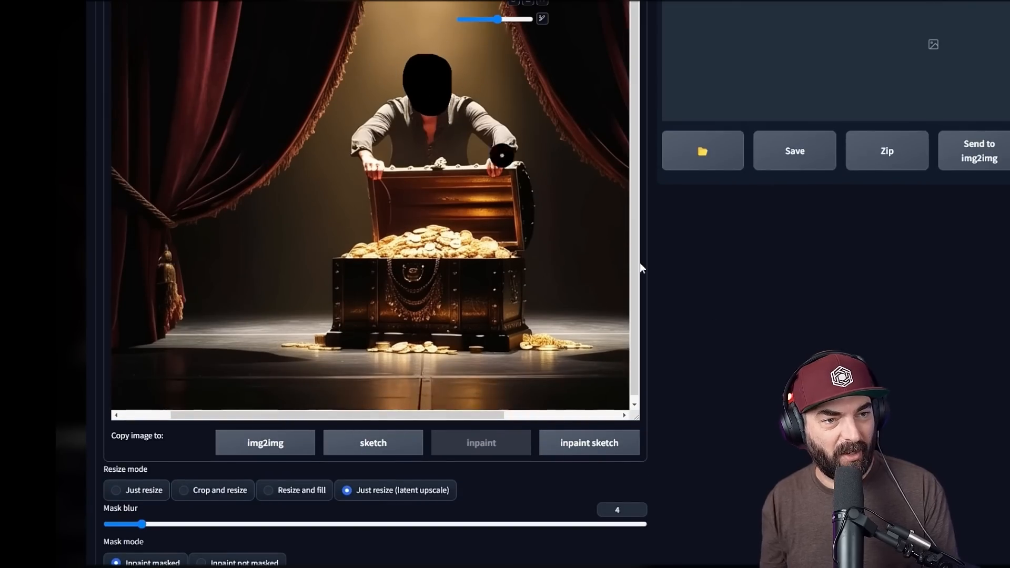
scroll(642, 268, down, 6)
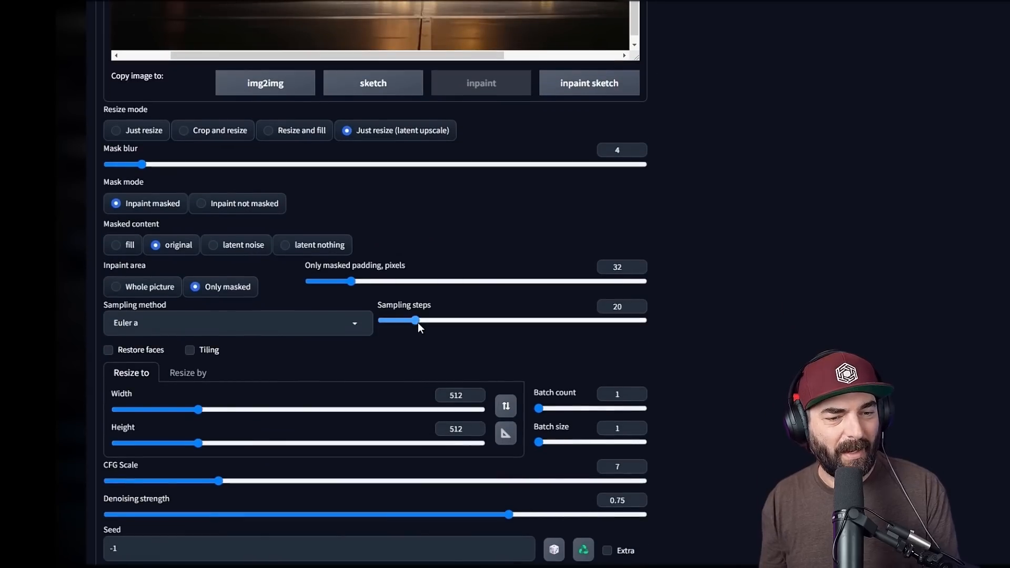
drag(447, 321, 450, 320)
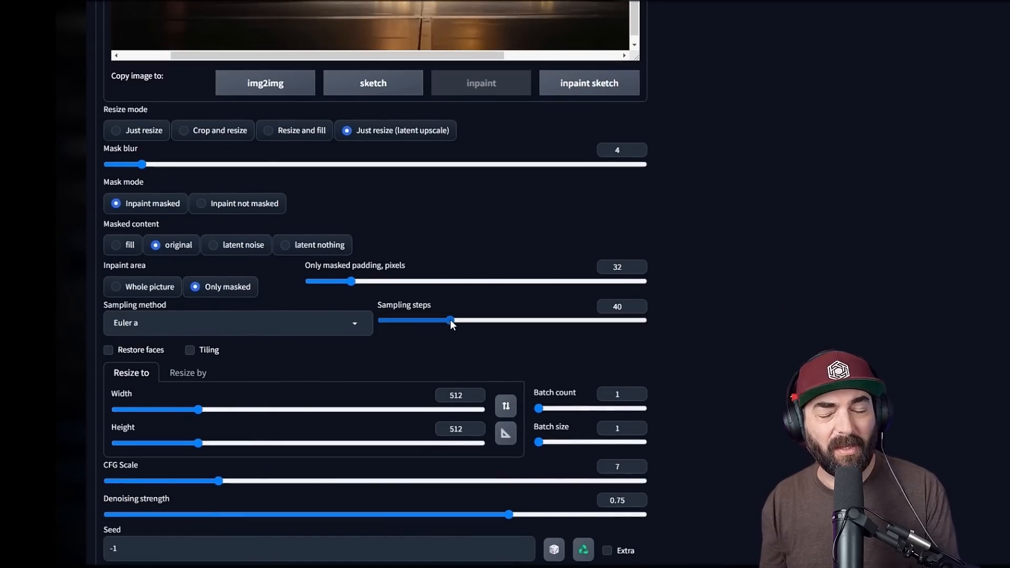
Step: Set the batch size to 4 and the denoising strength to 0.7, and raise the CFG scale slightly
scroll(473, 316, down, 3)
click(564, 280)
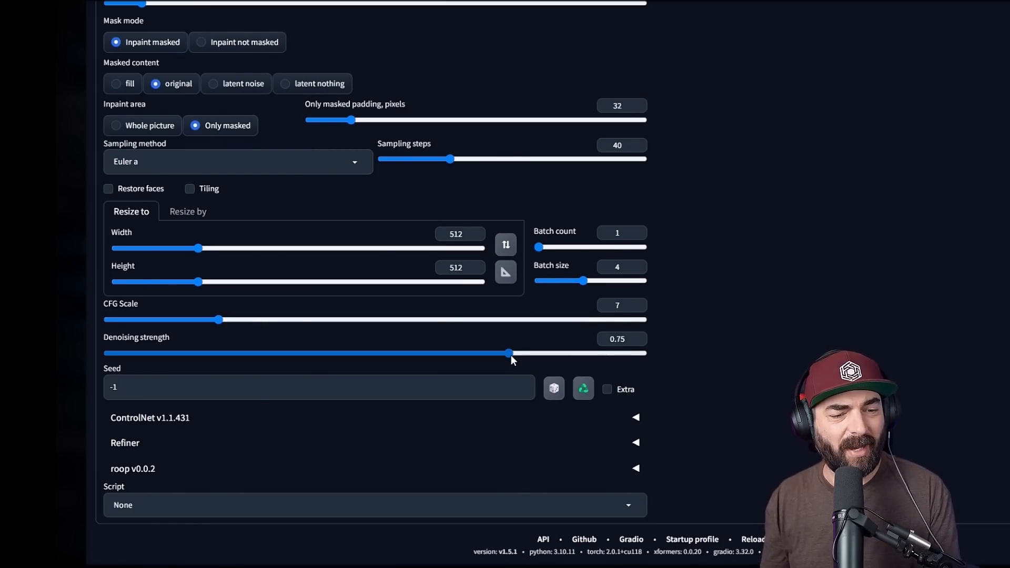
drag(511, 357, 495, 357)
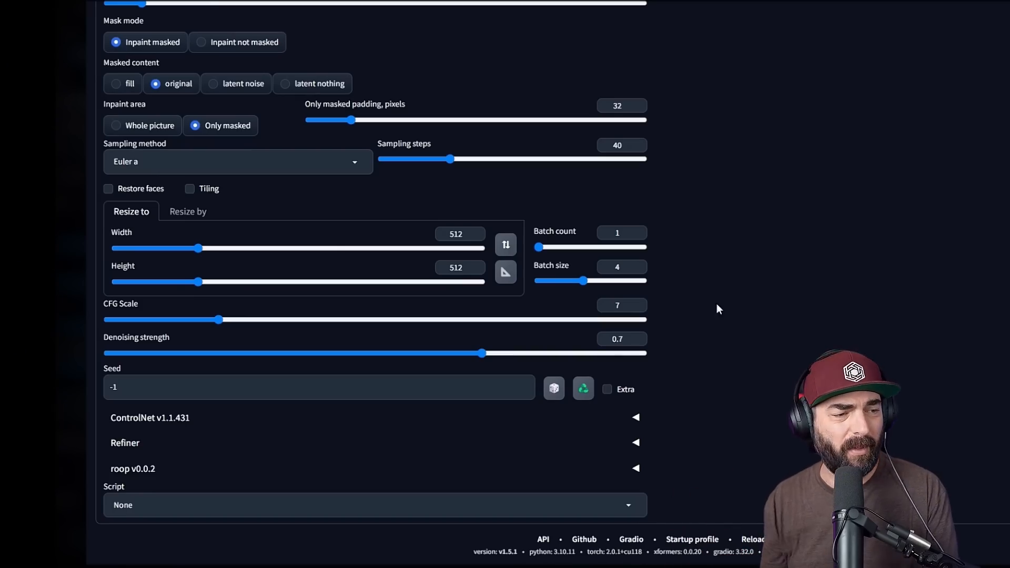
drag(216, 318, 227, 317)
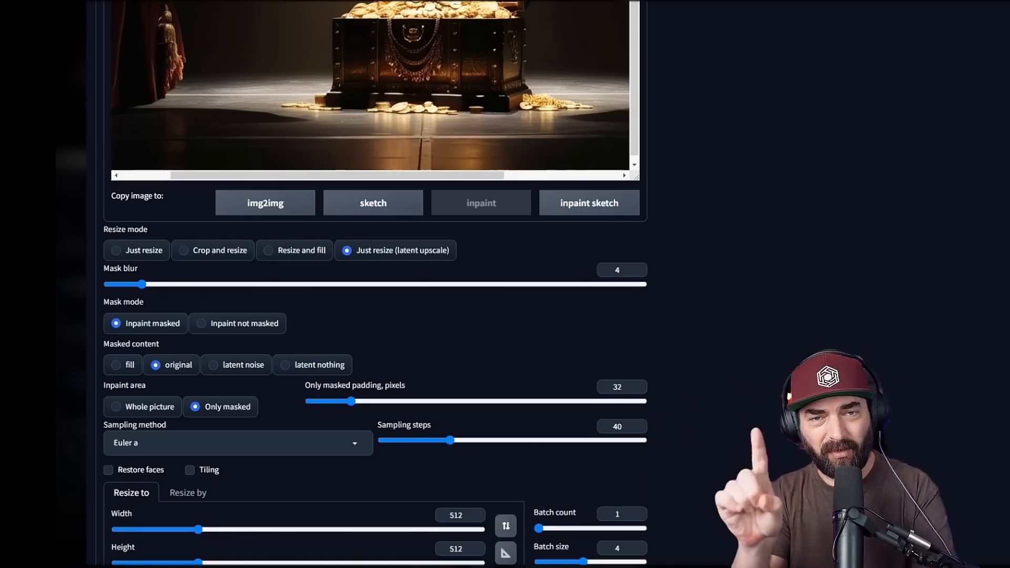
scroll(430, 416, down, 5)
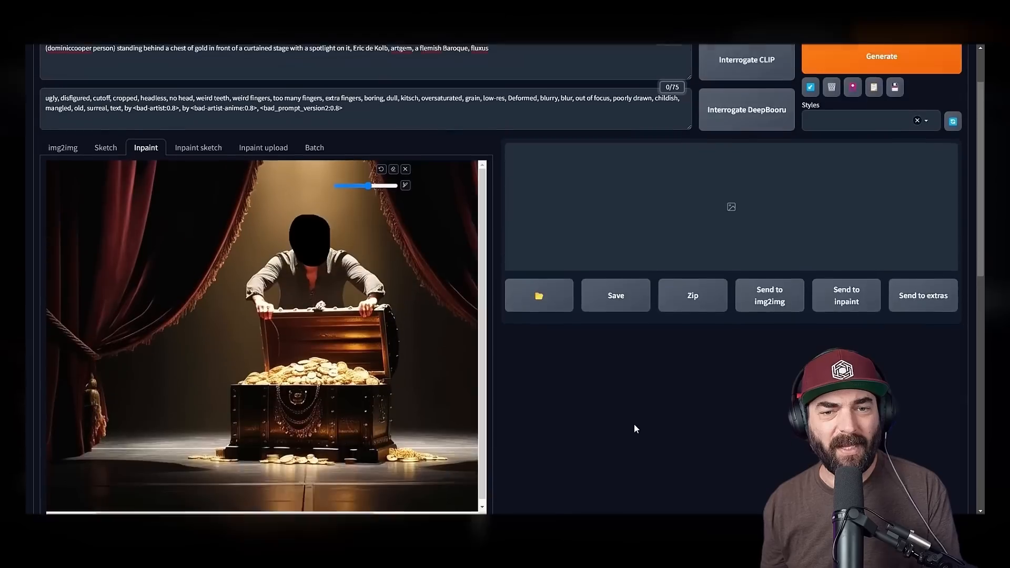
Step: Generate the batch of inpainted images with the masked head replaced by the prompted person
scroll(633, 424, up, 2)
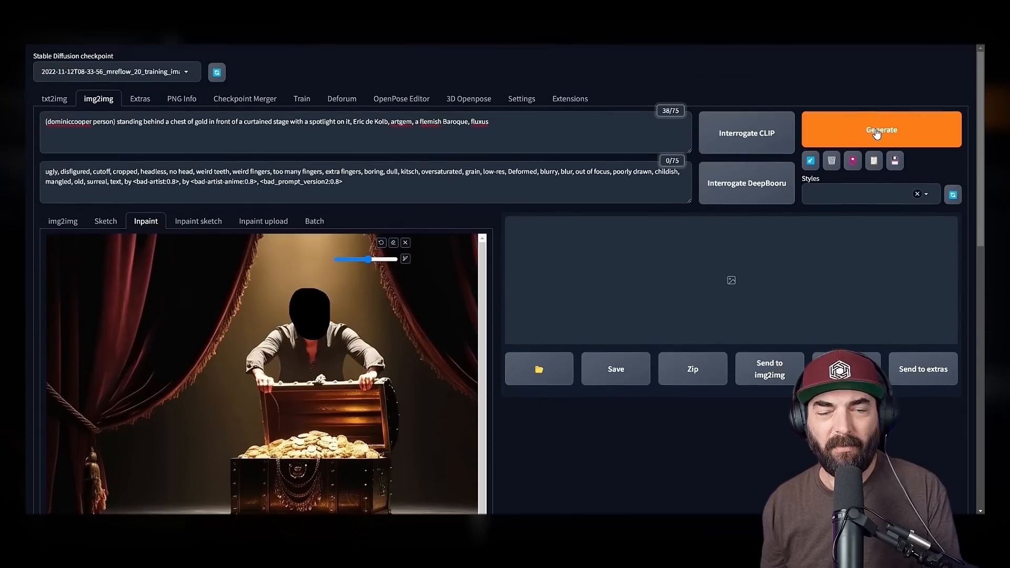
click(879, 133)
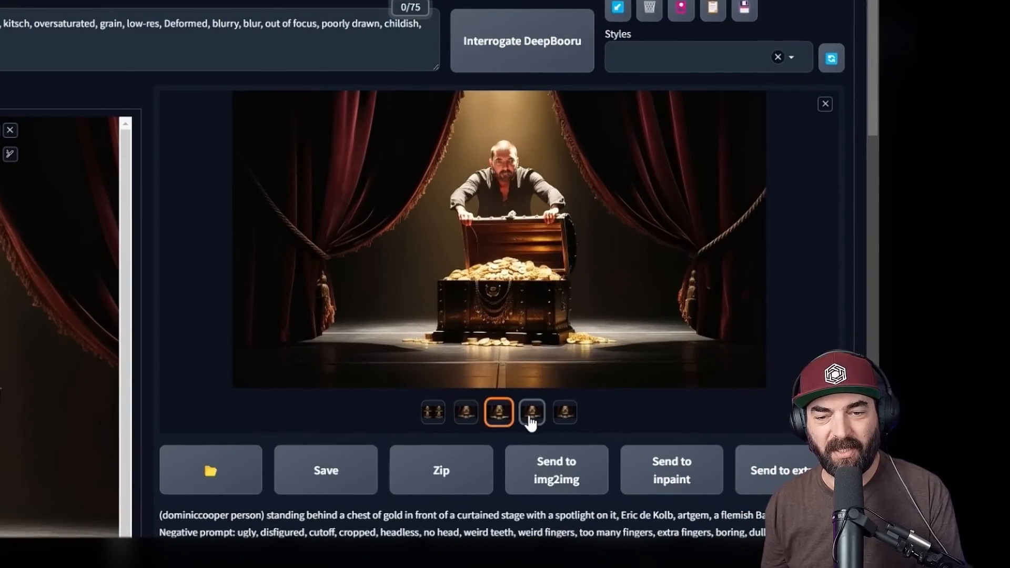
Step: Compare the generated variations one by one to judge which face looks best
click(531, 413)
key(Right)
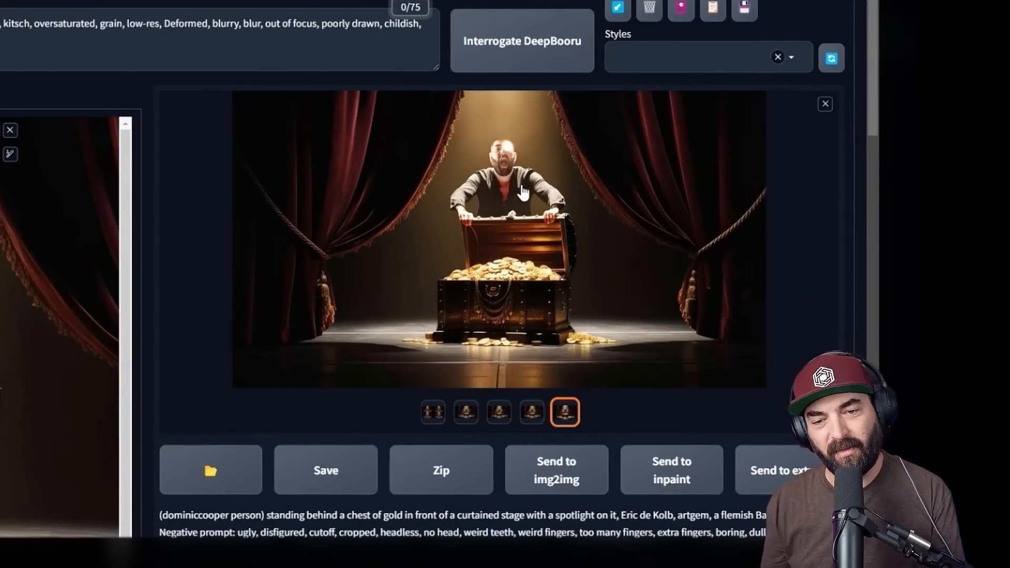
click(499, 413)
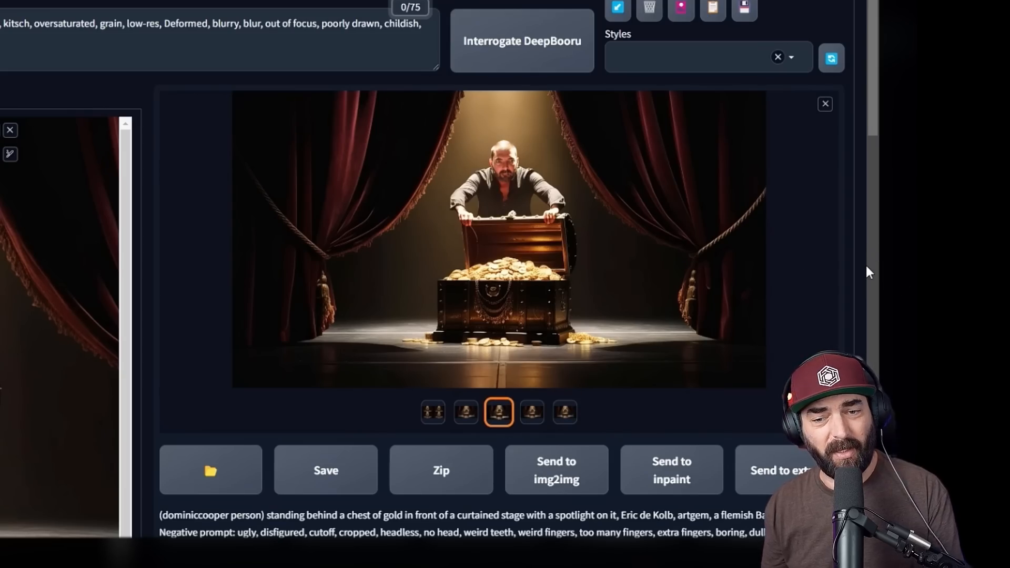
click(466, 413)
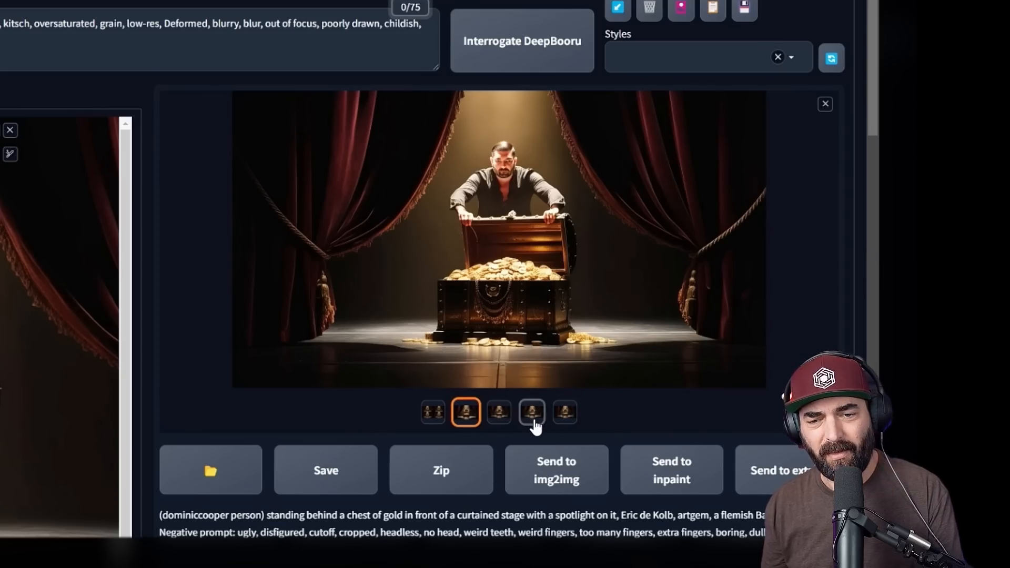
click(533, 415)
click(466, 413)
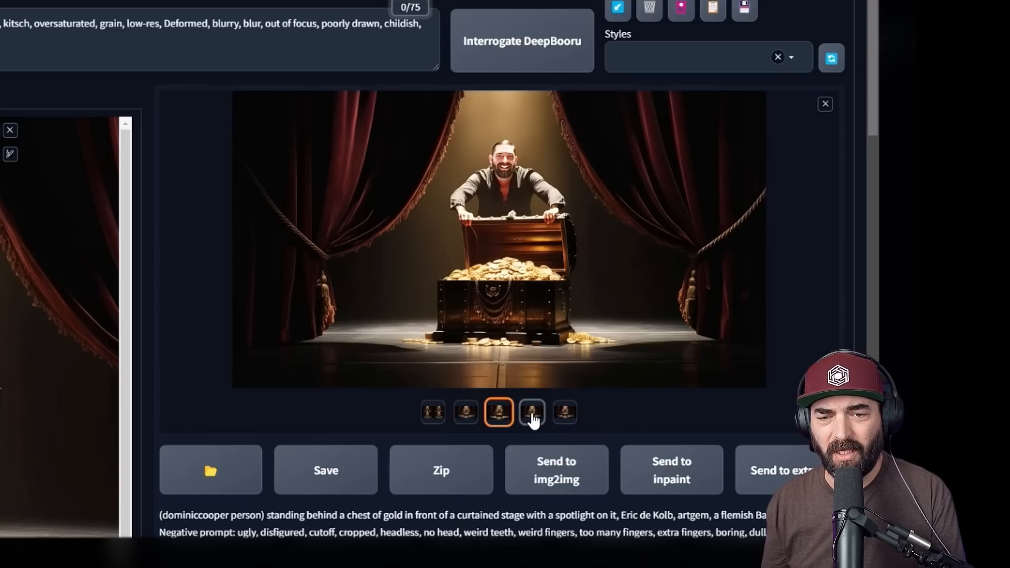
click(570, 421)
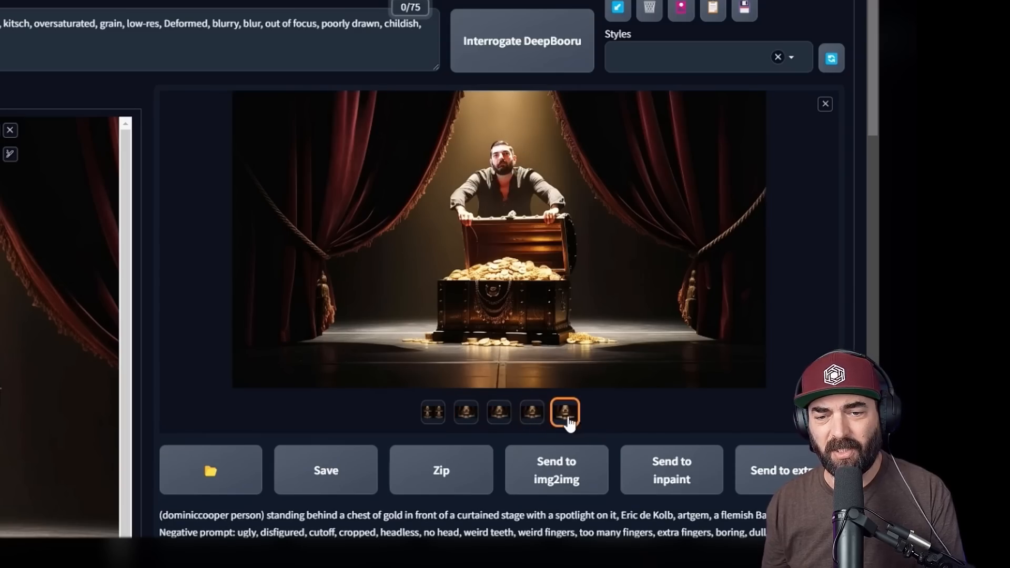
click(470, 423)
Step: Open the first variation at full size and save the image to the computer
click(496, 291)
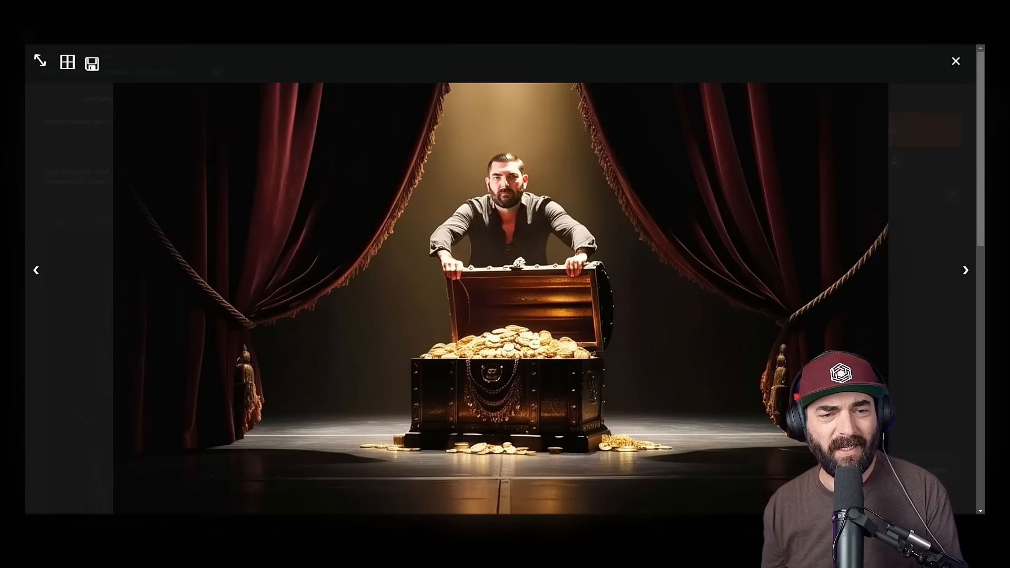
right_click(655, 247)
click(703, 273)
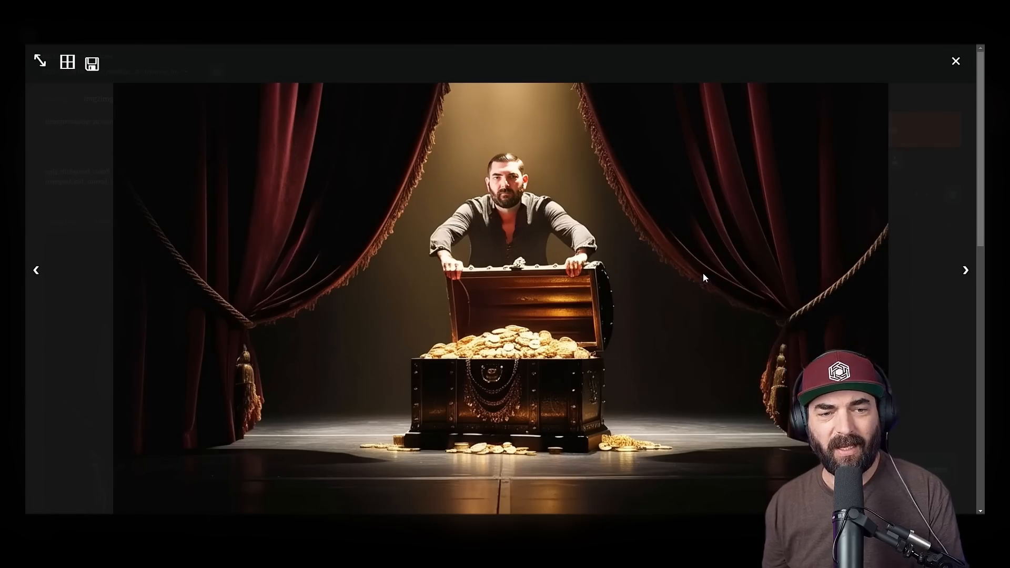
key(Return)
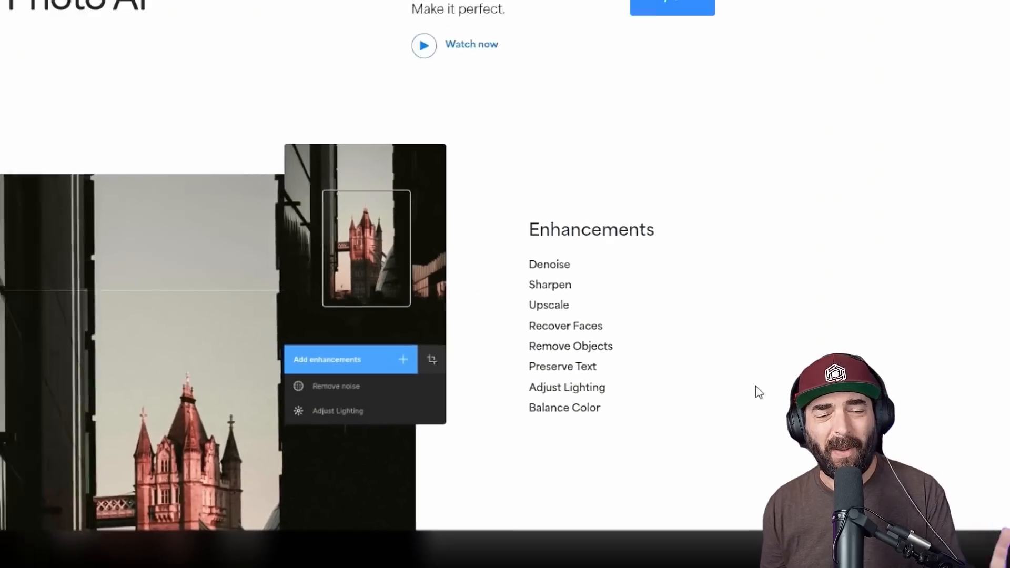
Step: Look through the enhancement features and before-and-after examples on the Topaz Photo AI product page
scroll(738, 360, down, 7)
scroll(512, 175, down, 8)
scroll(795, 287, down, 10)
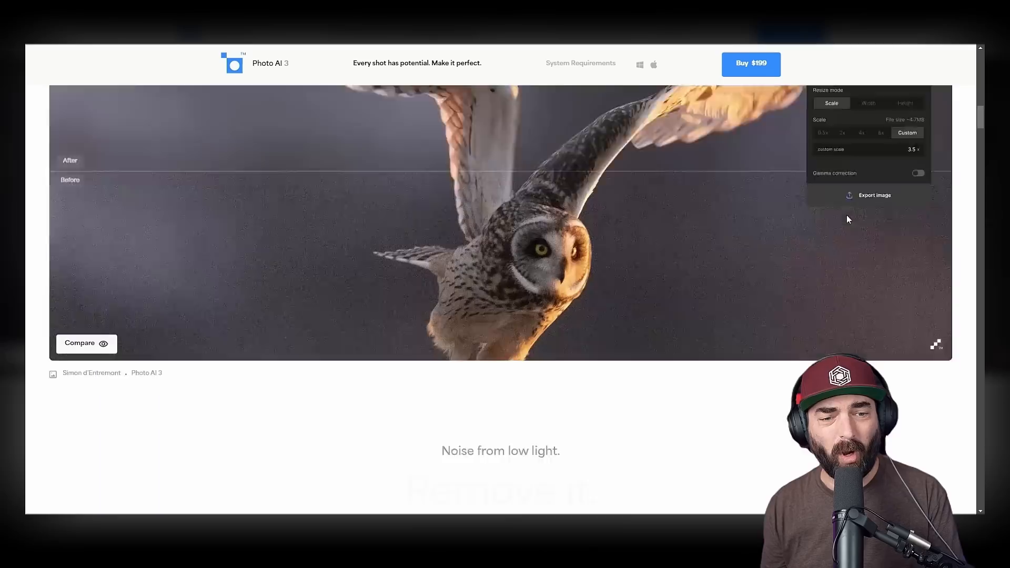
scroll(833, 248, down, 5)
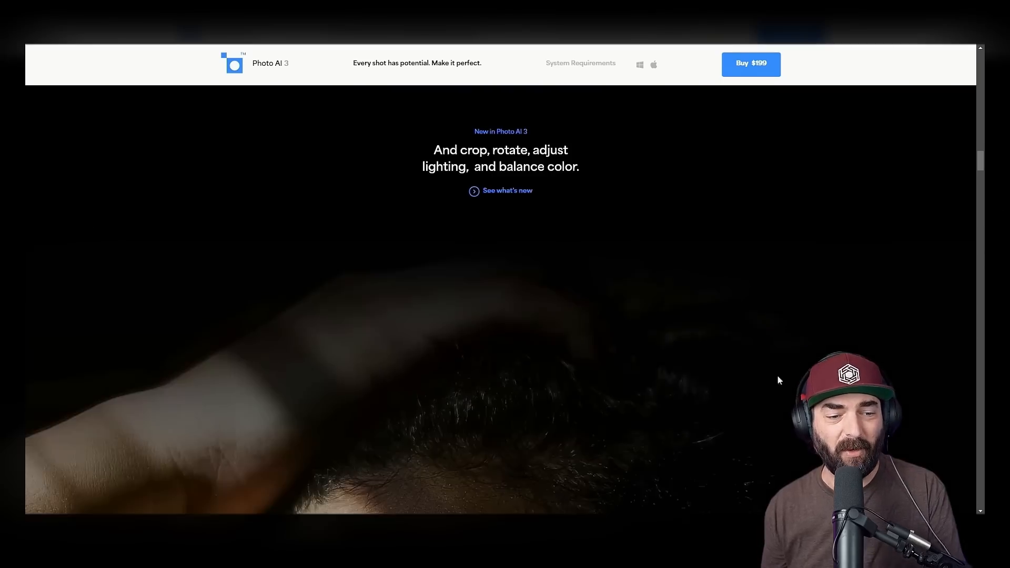
scroll(778, 379, up, 15)
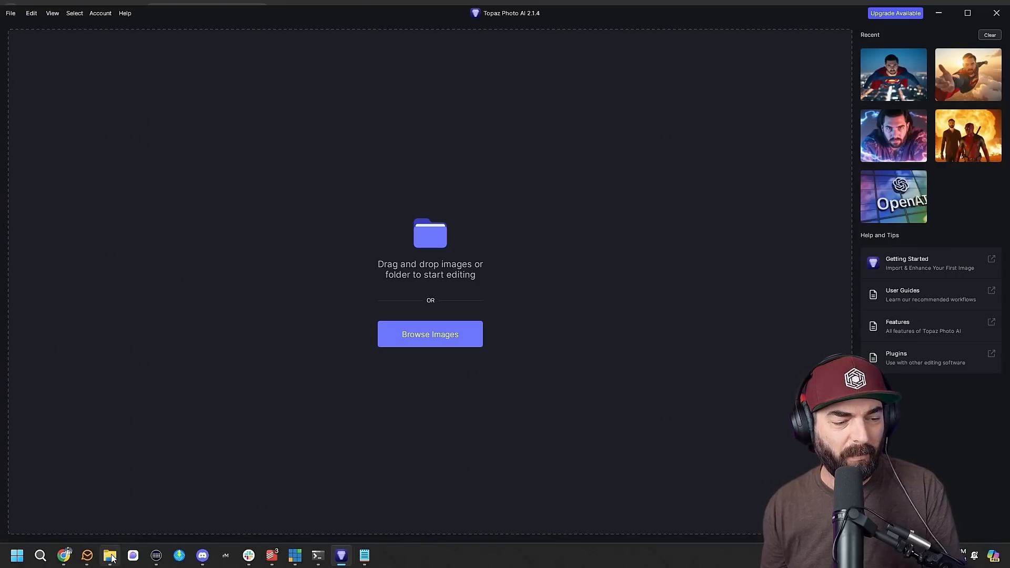
Step: Load 00004-4058767148.png from the file explorer into Topaz Photo AI
click(111, 556)
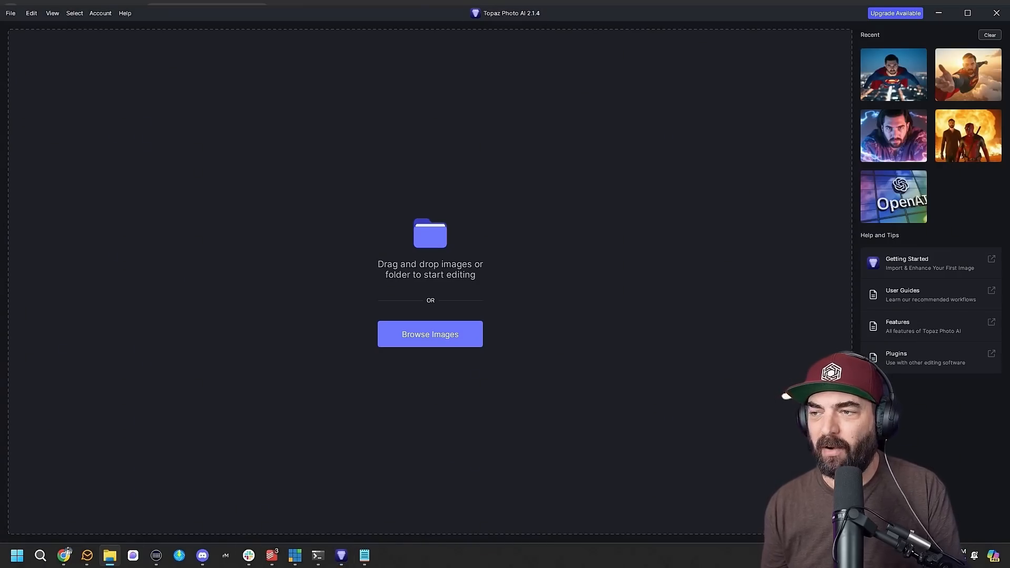
drag(0, 219, 476, 218)
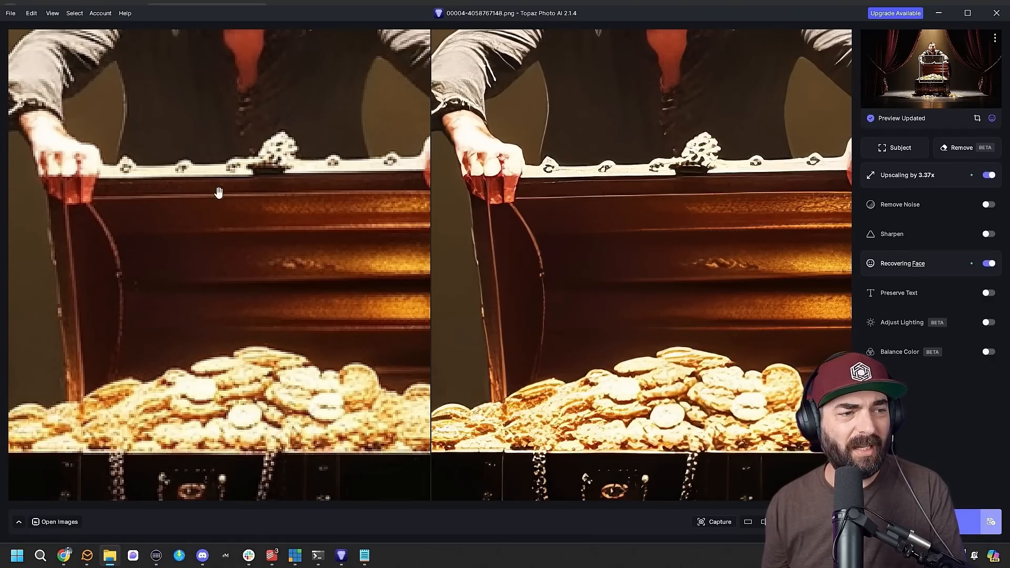
Step: Compare the man's face and the treasure chest in the before-and-after preview, and export the enhanced image
drag(634, 214, 610, 409)
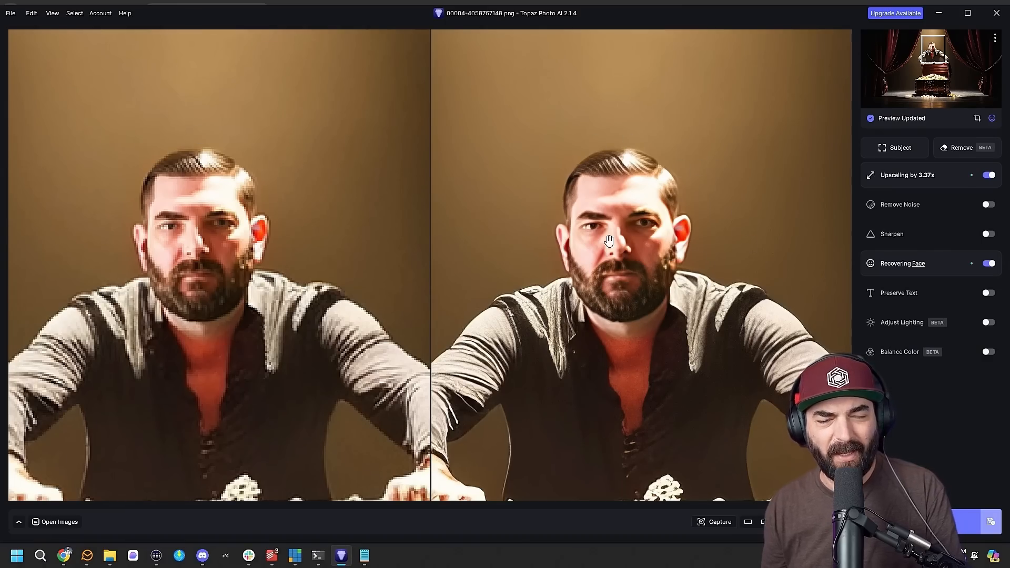
drag(619, 333, 746, 425)
scroll(746, 426, down, 5)
scroll(679, 300, up, 1)
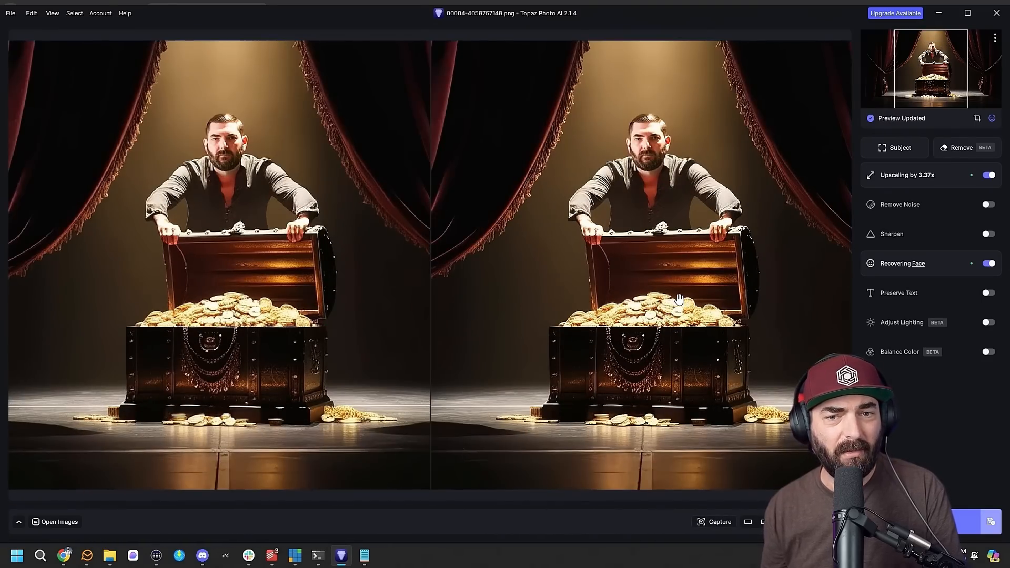
scroll(674, 136, up, 2)
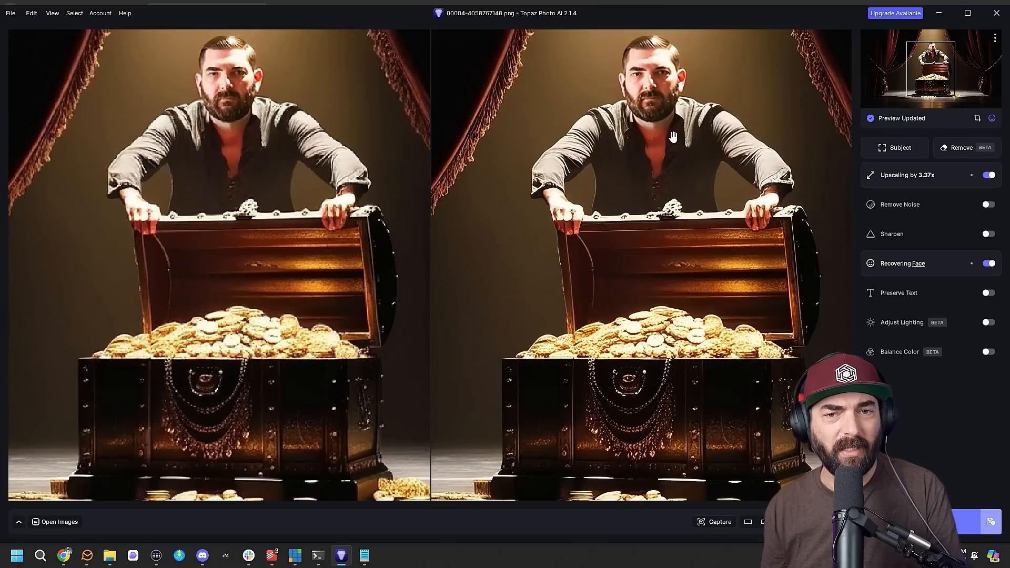
drag(686, 130, 689, 191)
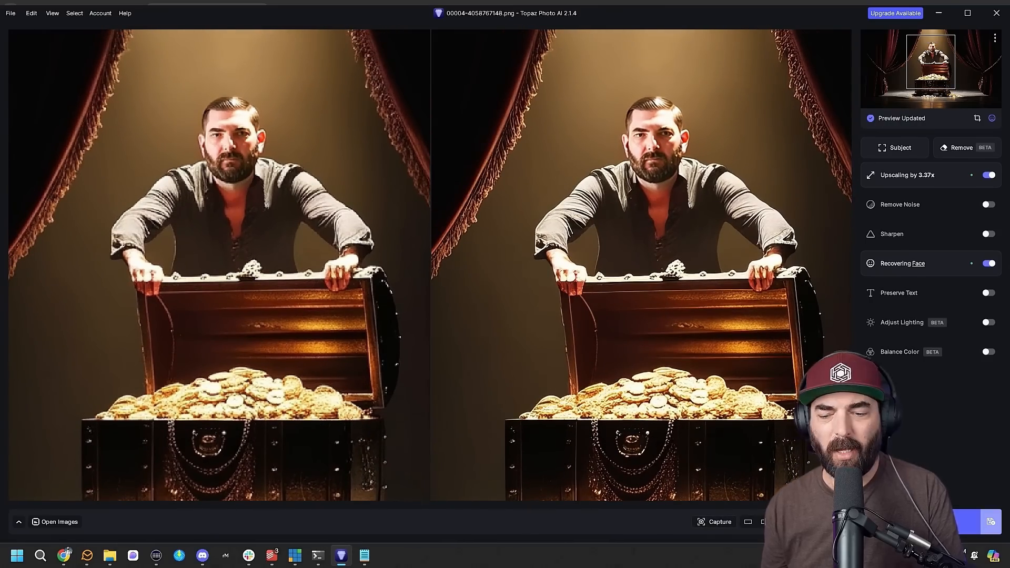
click(918, 522)
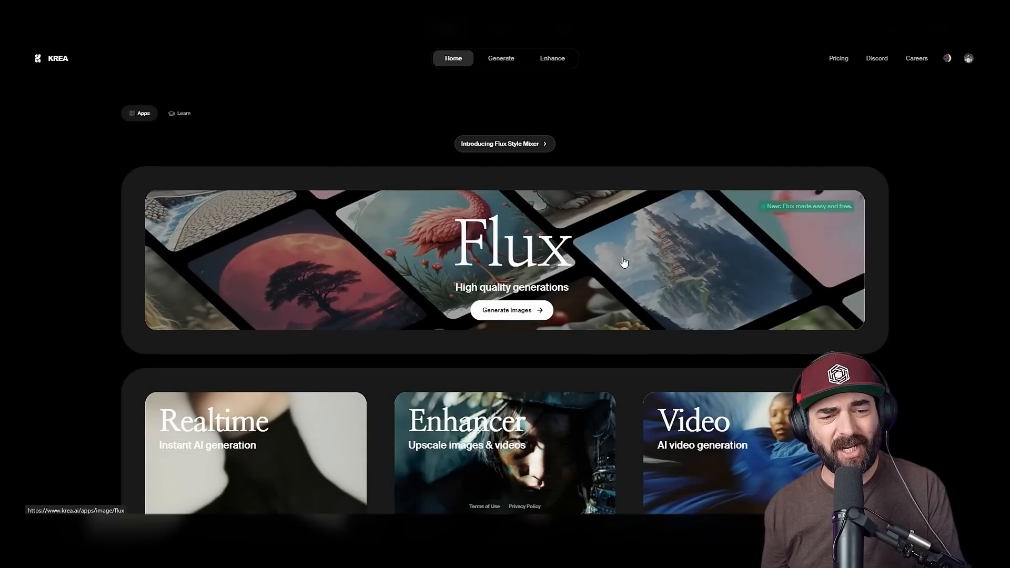
Step: Open the Enhancer in Krea and upload the treasure chest image to it
scroll(624, 262, down, 2)
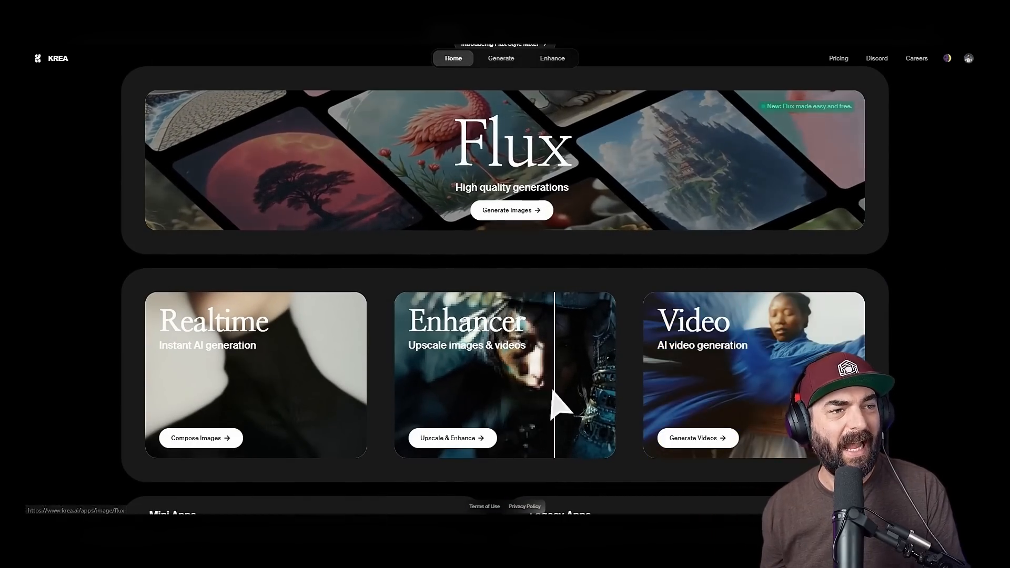
click(468, 377)
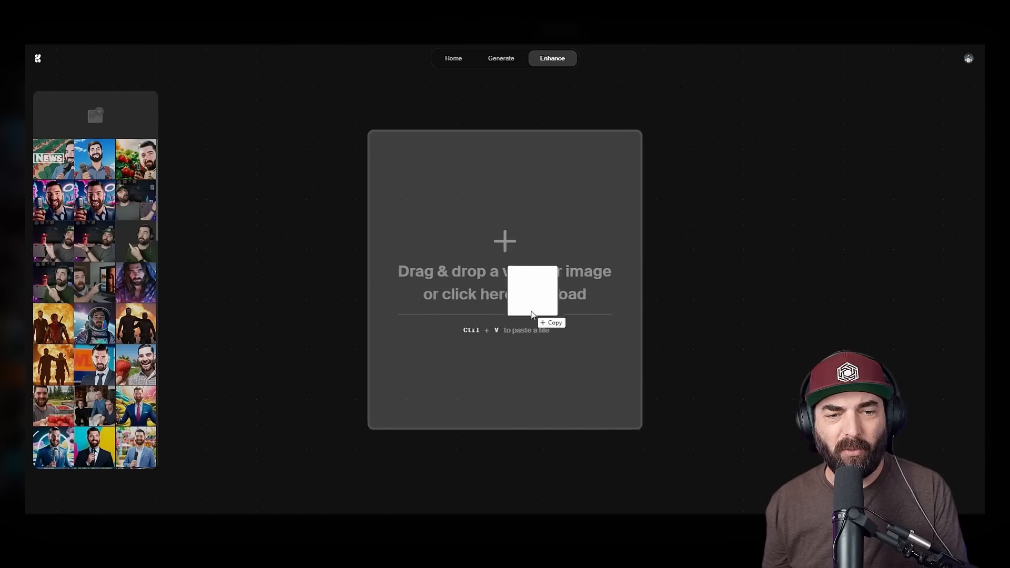
drag(550, 319, 624, 257)
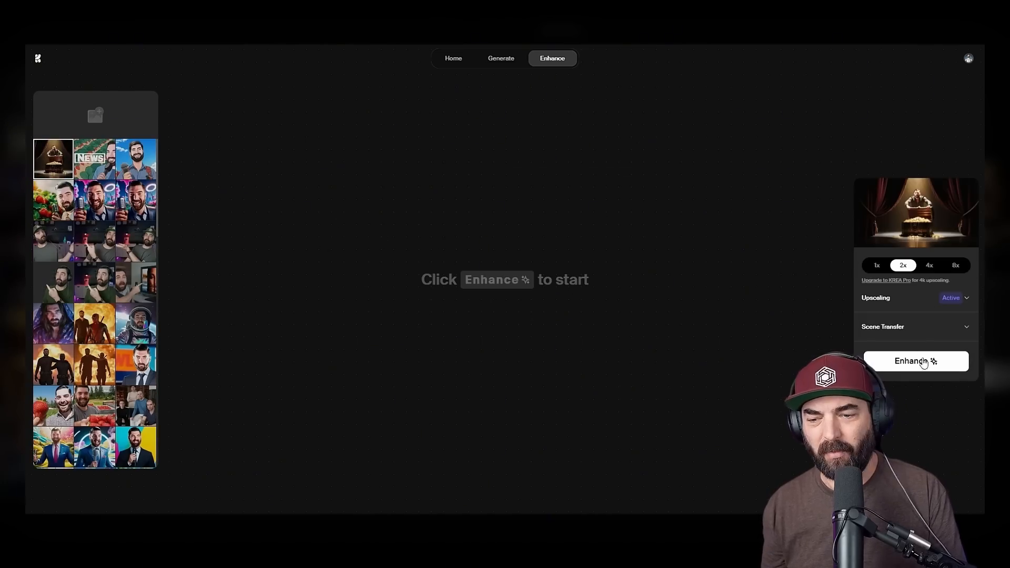
Step: Enhance the uploaded treasure chest image at 2x upscaling and select the previous "NEWS" image from the history
click(929, 366)
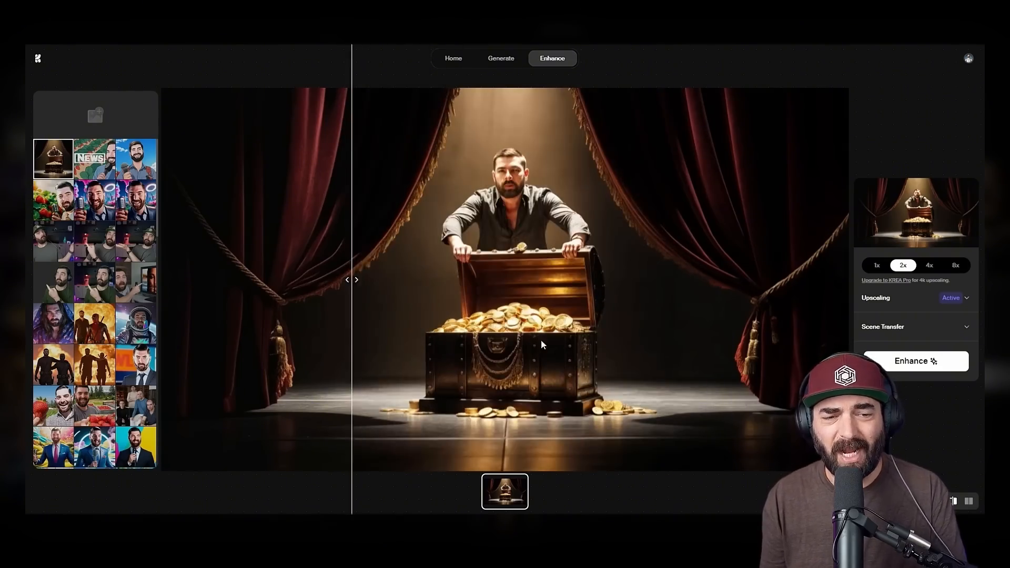
click(88, 164)
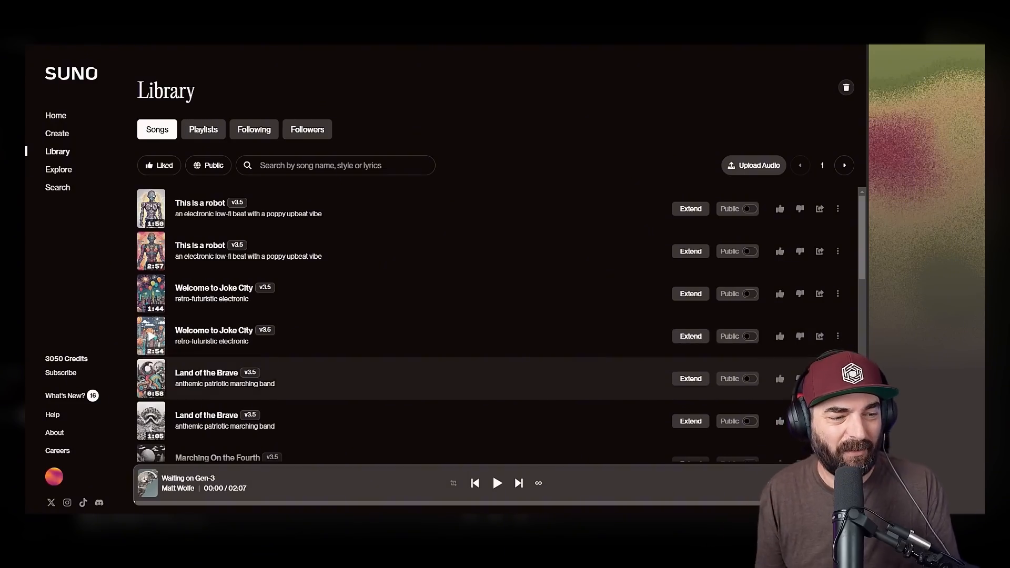
Step: Find the song "Waiting on Gen-3" in the Suno library, open it and play a short part
scroll(549, 367, down, 8)
scroll(547, 368, down, 1)
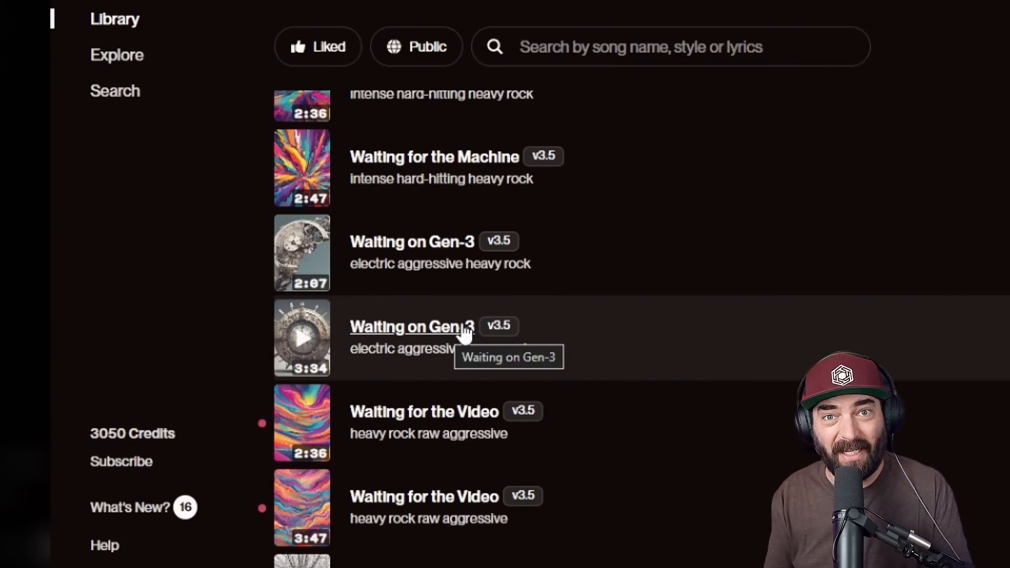
click(458, 282)
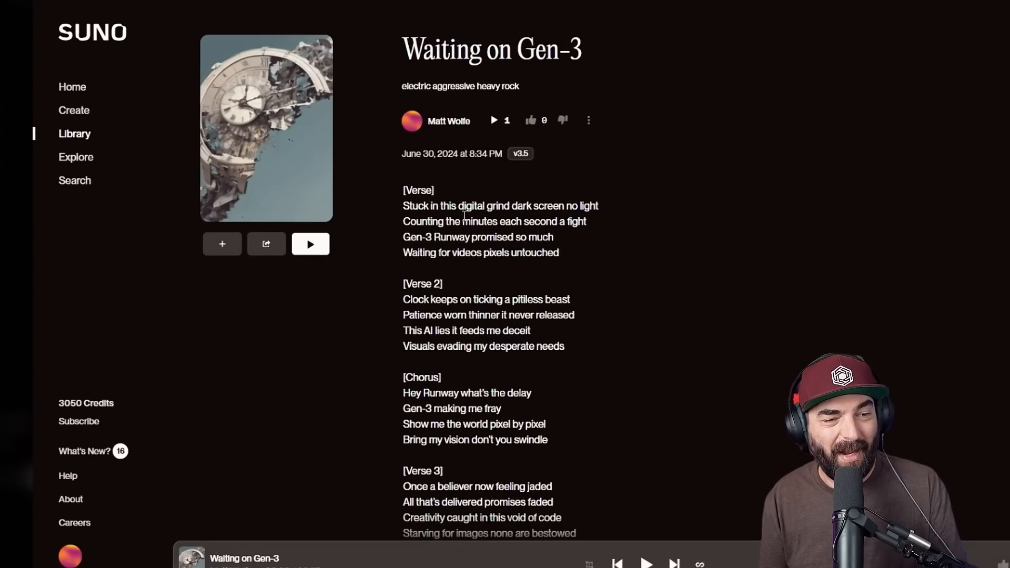
click(315, 244)
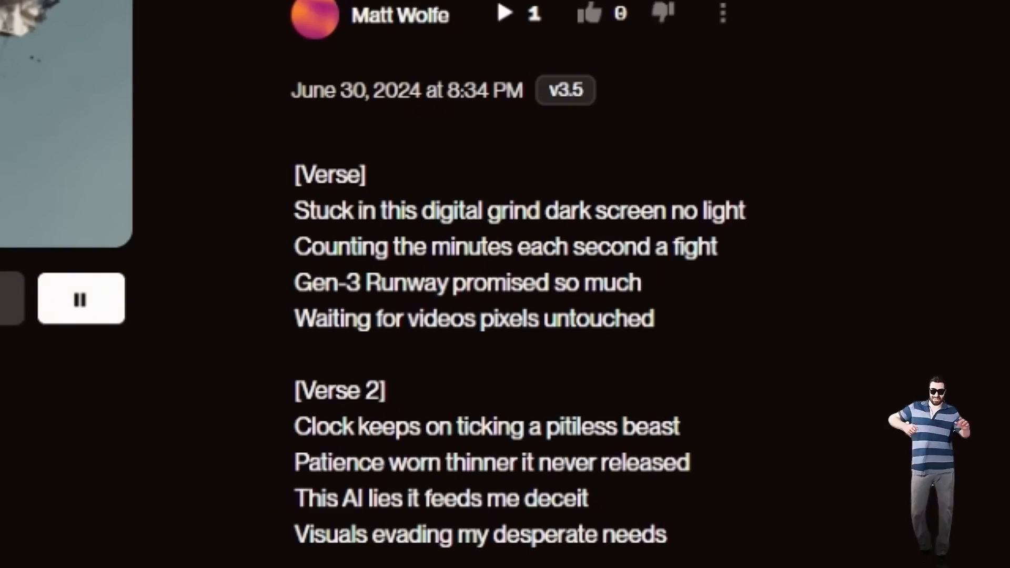
key(space)
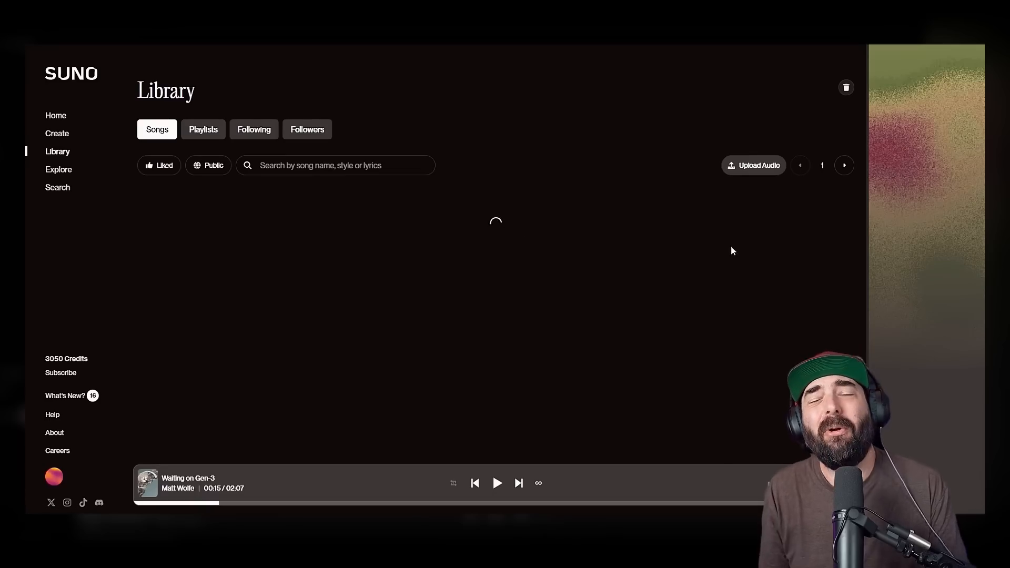
Step: Browse the Suno song library, including the older songs on pages 10 and 9
scroll(676, 269, down, 5)
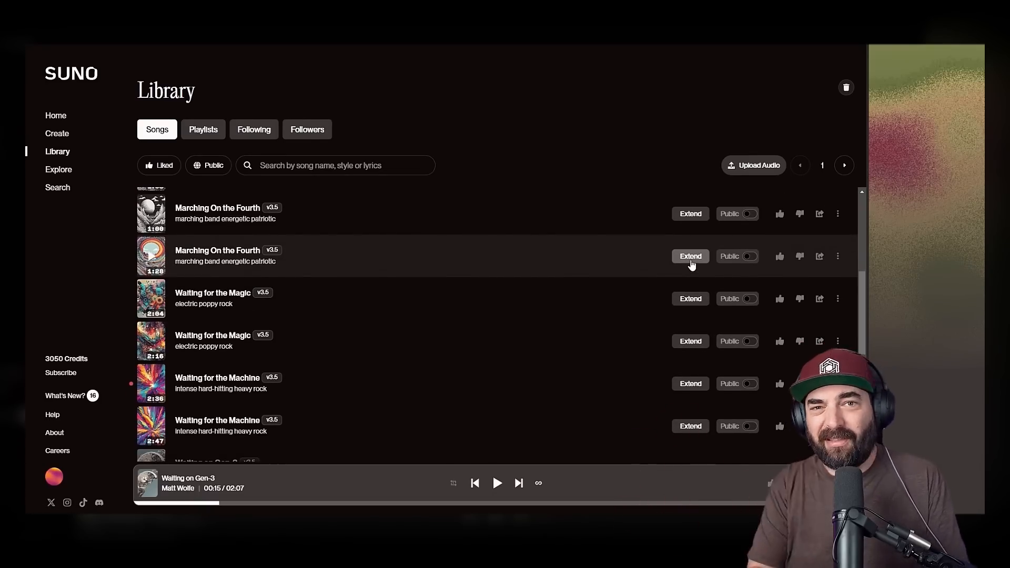
scroll(694, 294, down, 5)
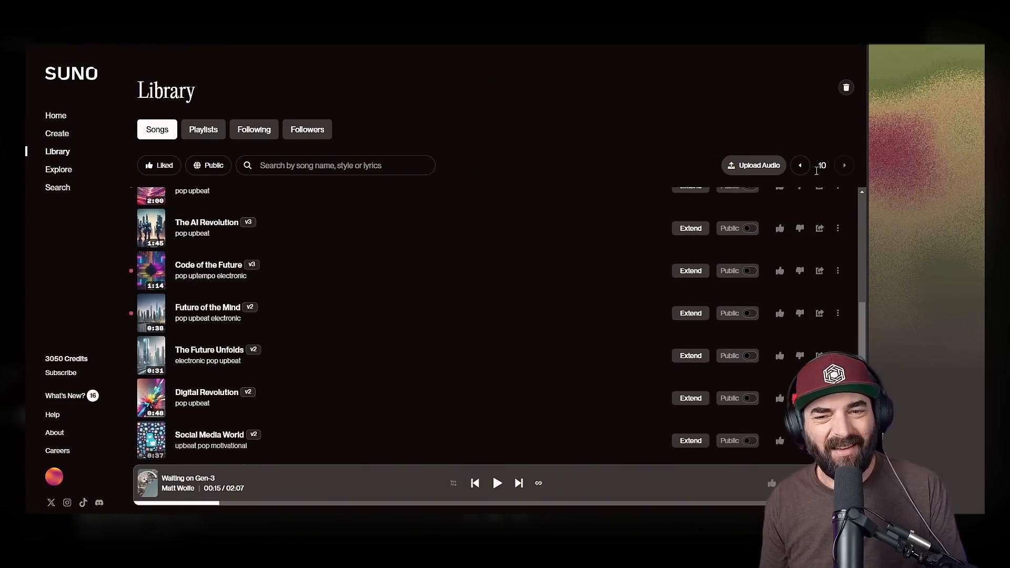
scroll(494, 405, up, 5)
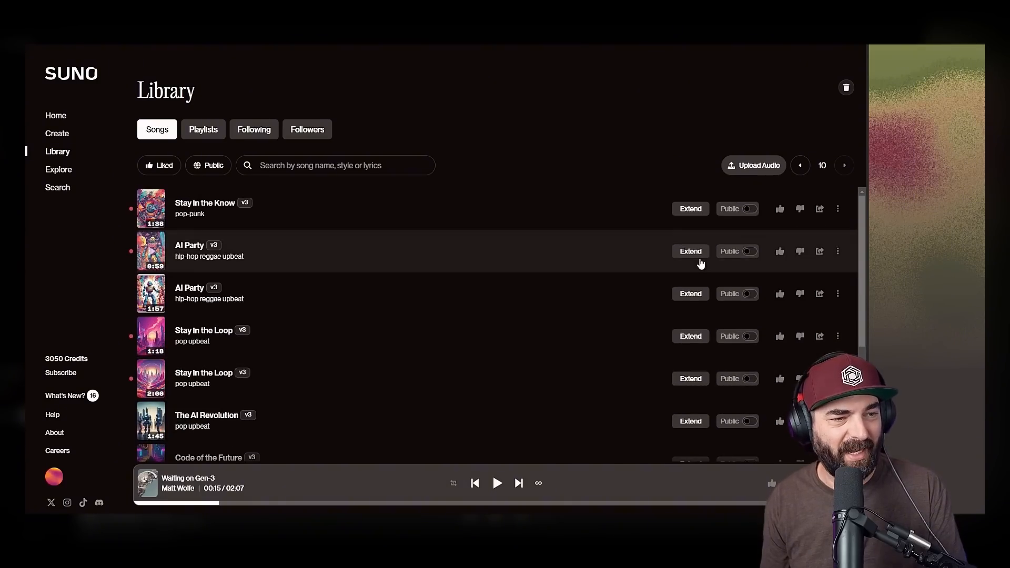
click(800, 166)
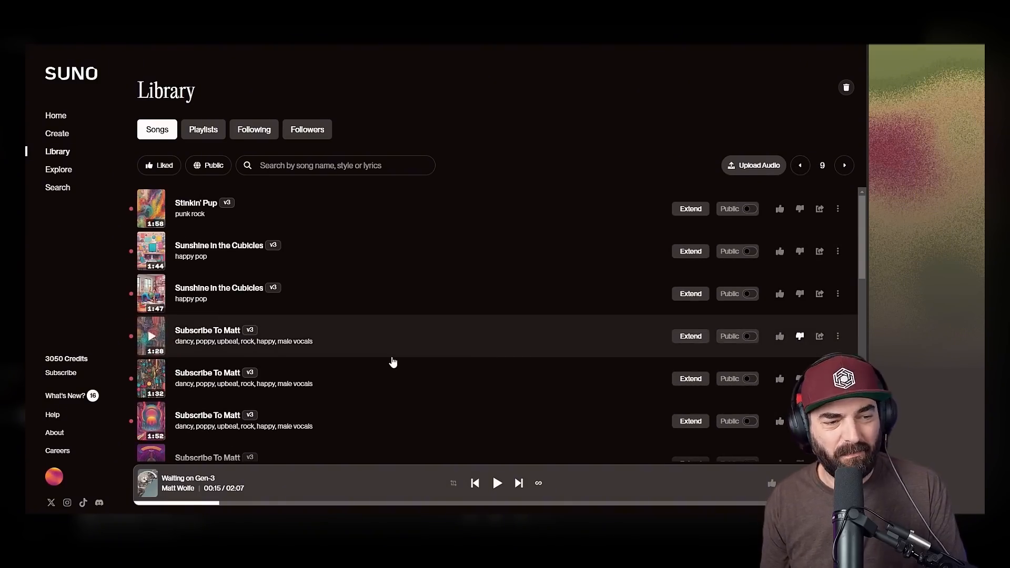
scroll(393, 362, down, 10)
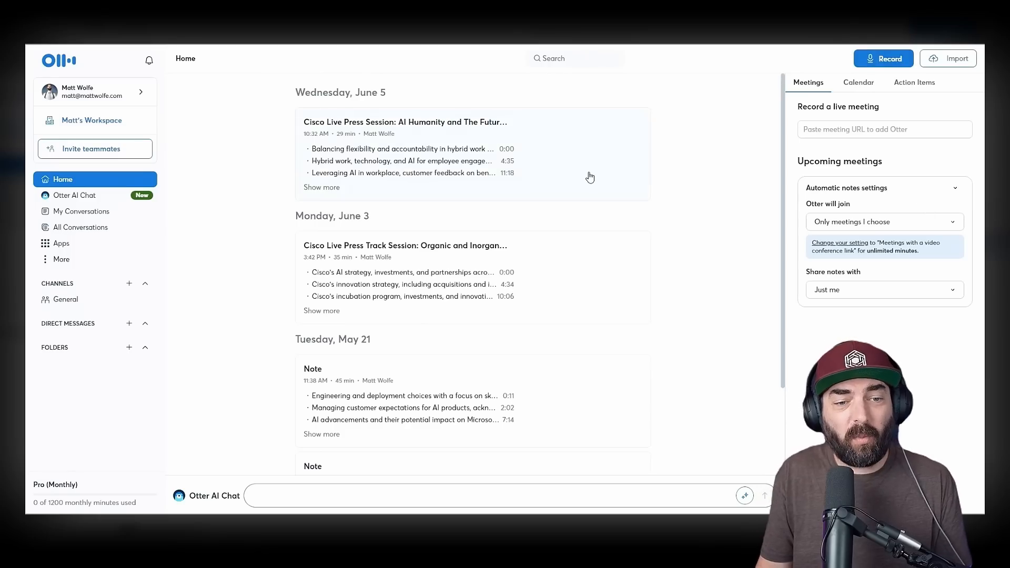
Step: Open the "Cisco Live Press Session: AI Humanity and The Future of Work" notes in Otter and review the summary, action items and outline
click(590, 177)
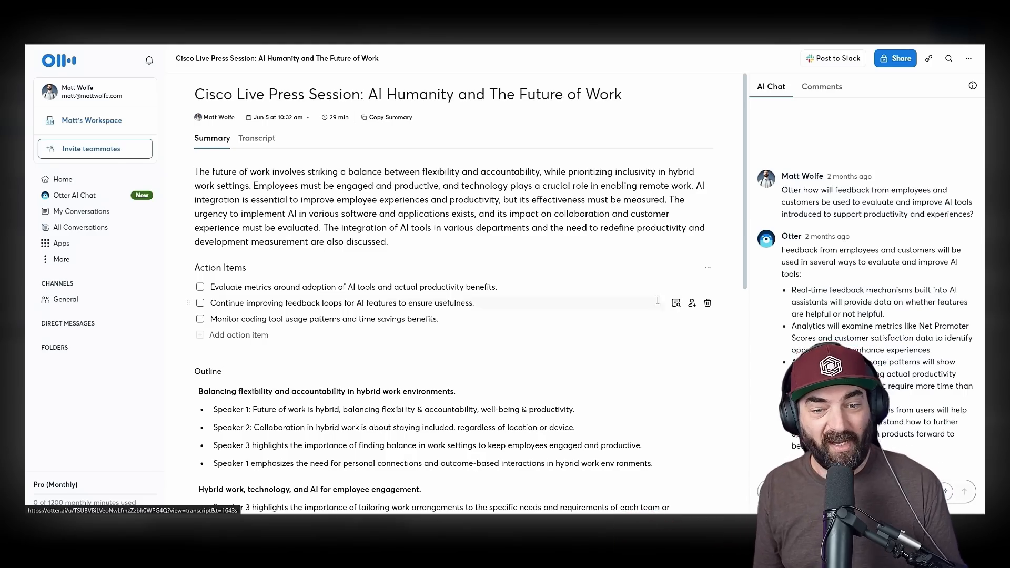
scroll(631, 321, down, 10)
scroll(631, 363, up, 10)
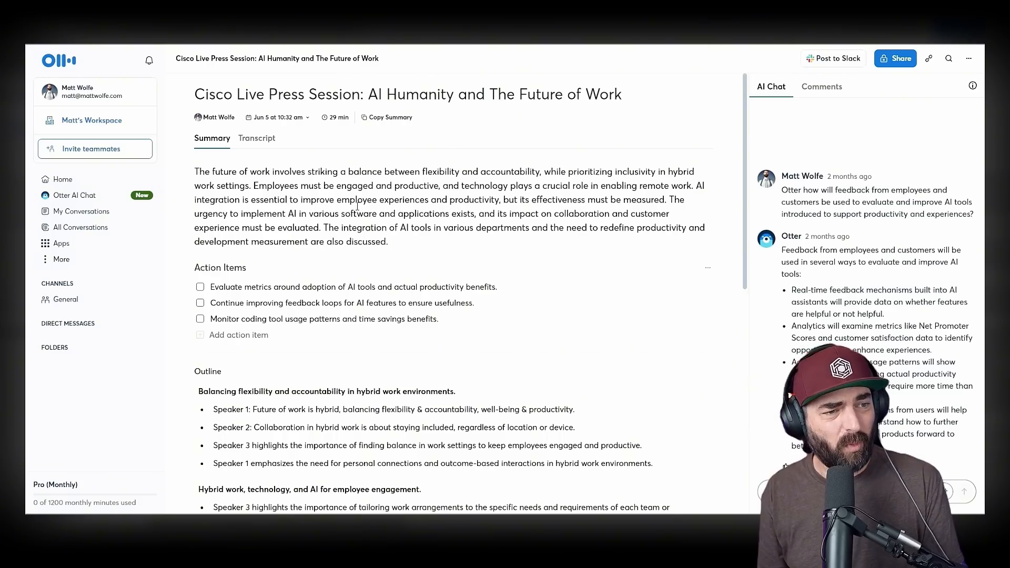
drag(195, 173, 443, 251)
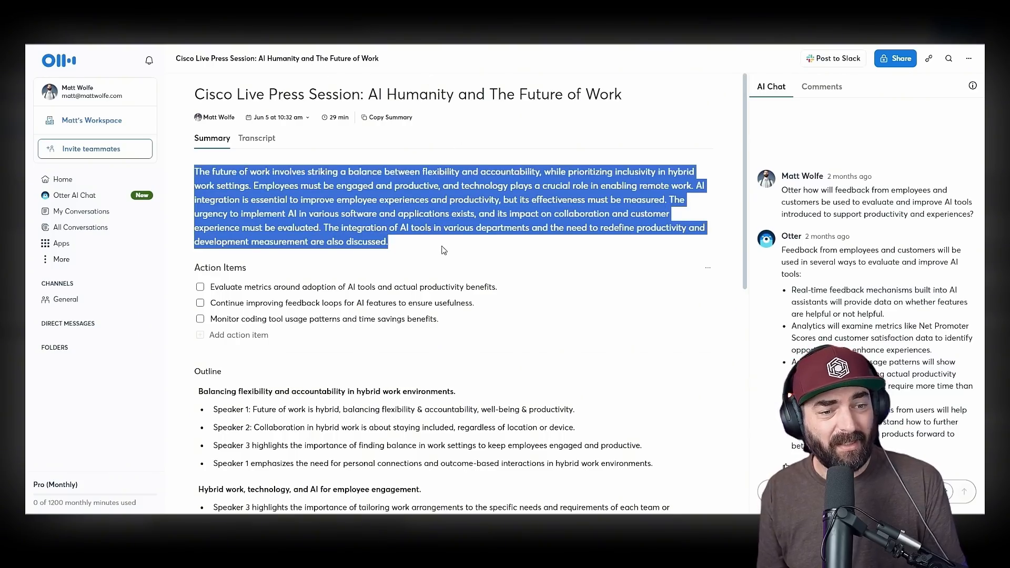
scroll(492, 260, down, 3)
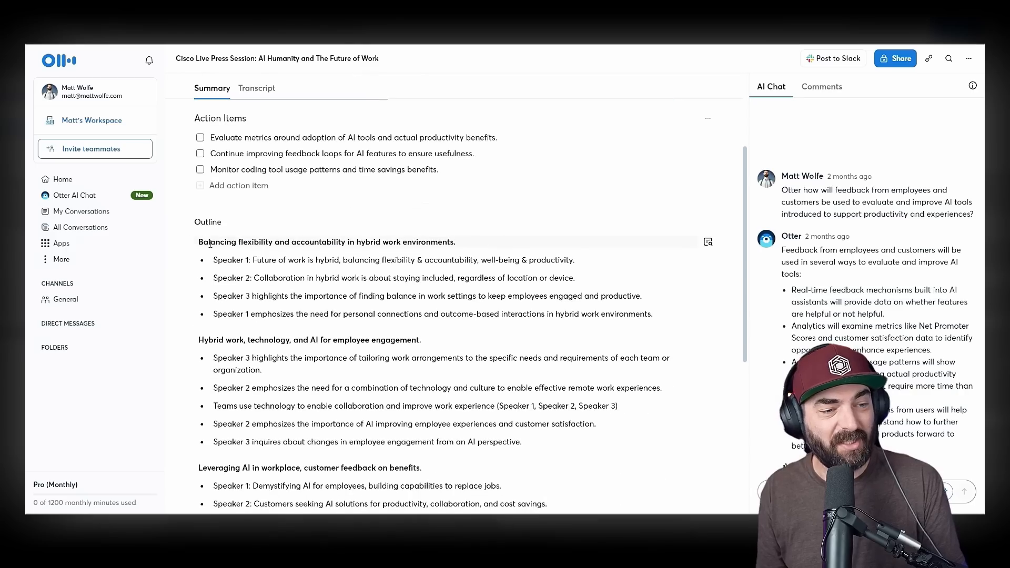
scroll(338, 285, down, 2)
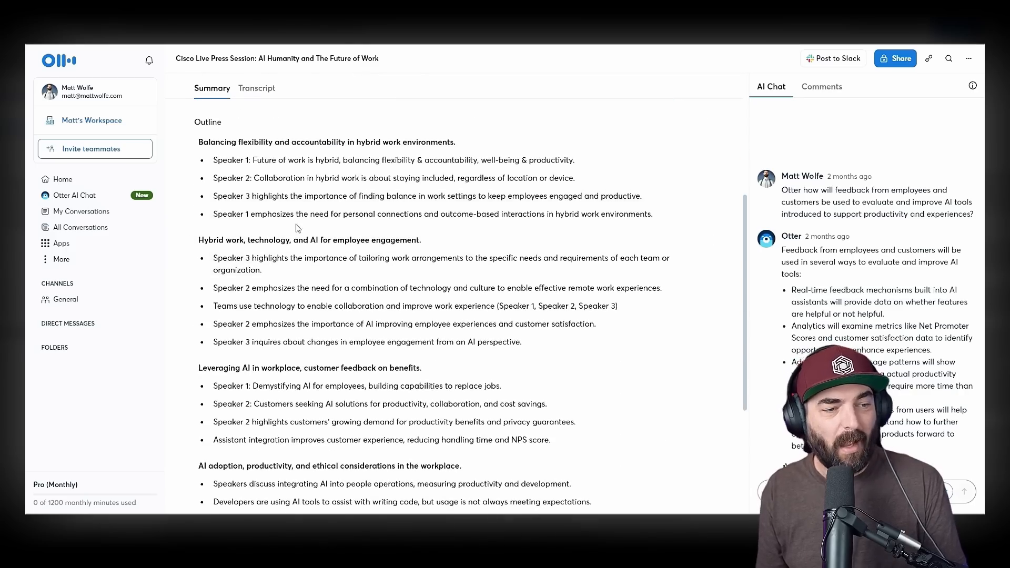
scroll(368, 255, down, 4)
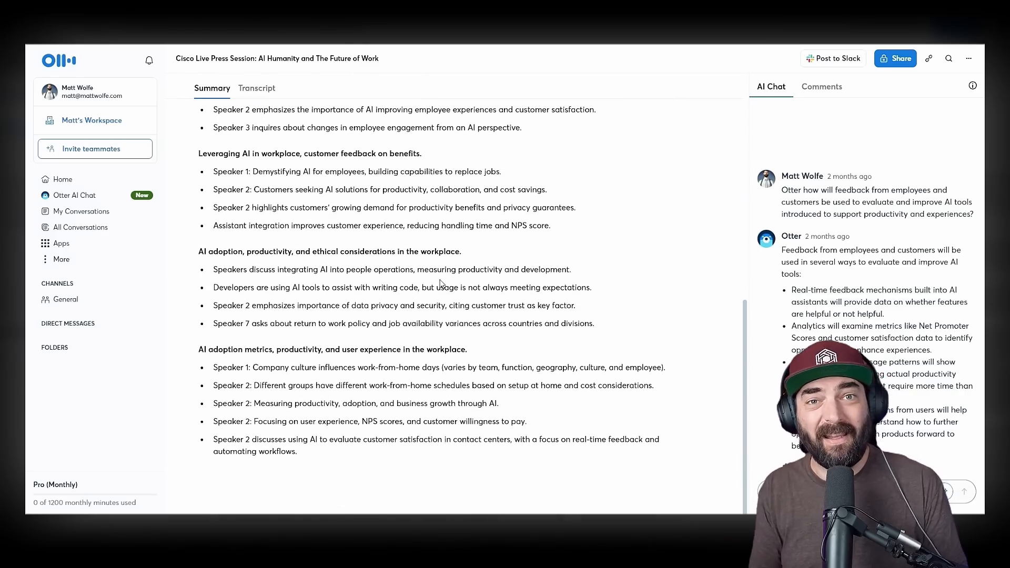